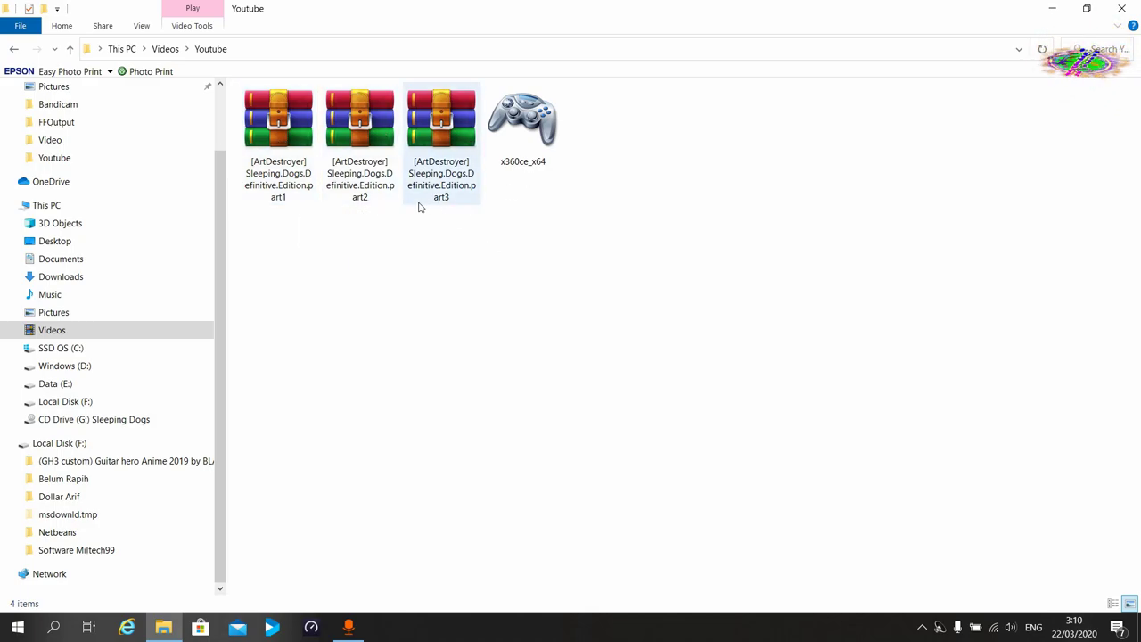
# Extract the part1 archive into a new Sleeping.Dogs.Definitive.Edition folder, entering the archive password.
pyautogui.rightClick(298, 138)
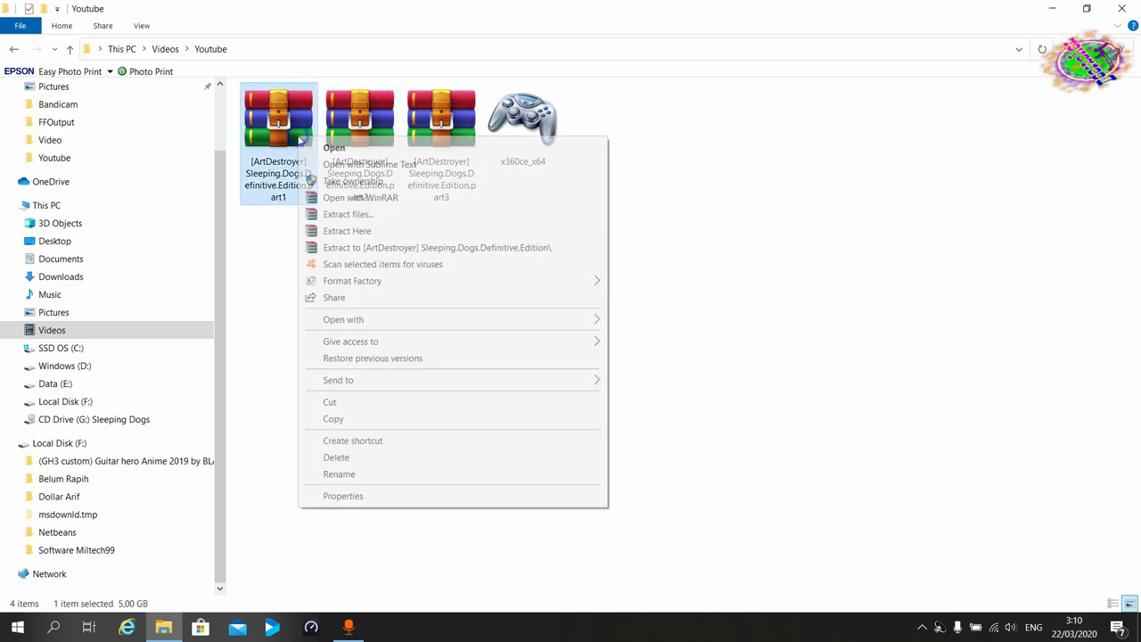
pyautogui.click(375, 213)
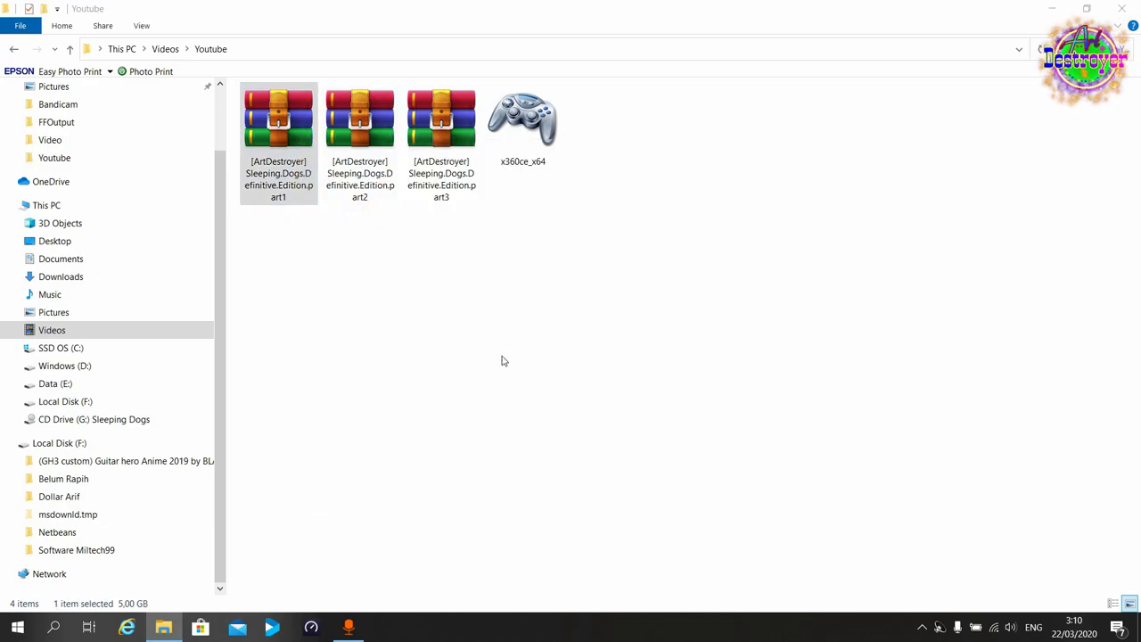
pyautogui.click(596, 462)
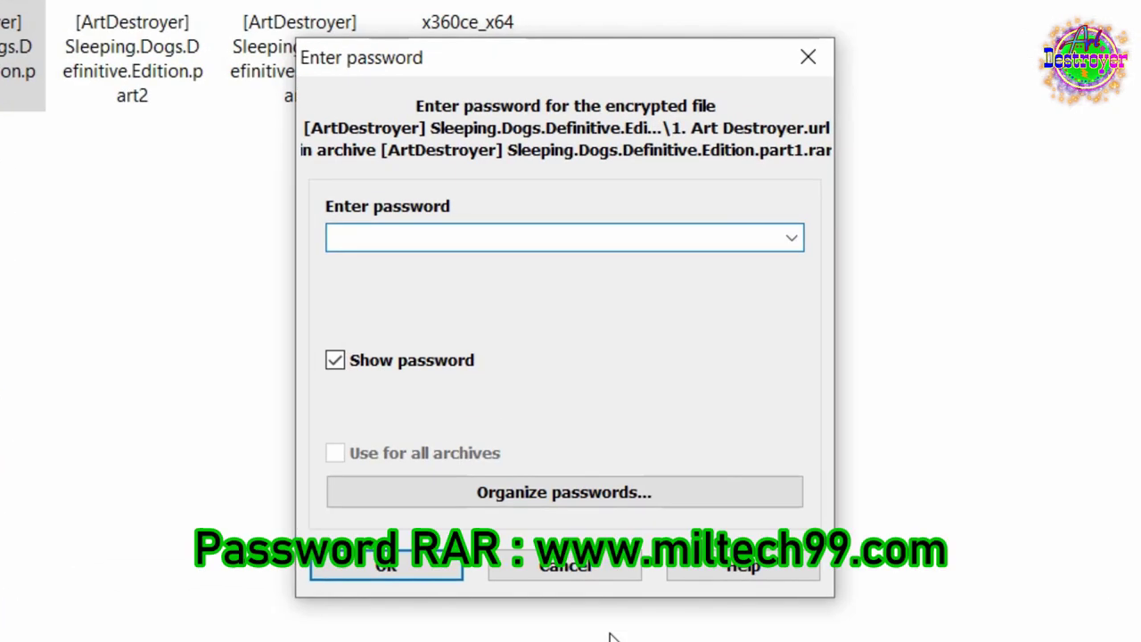
pyautogui.write('www.mil')
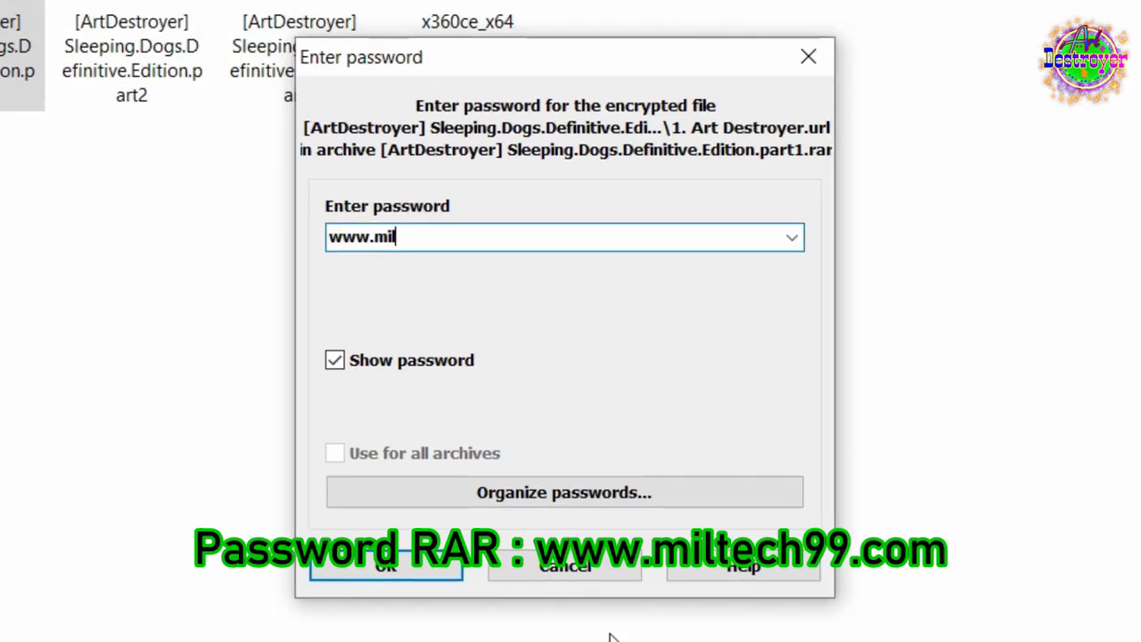
pyautogui.write('tech99.c')
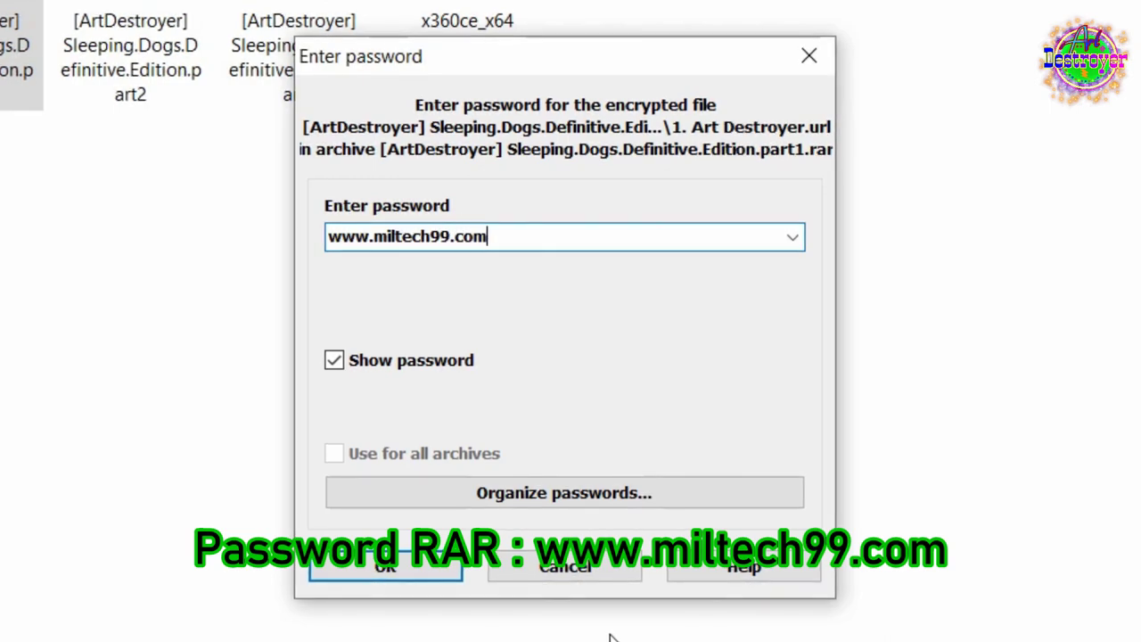
pyautogui.write('om')
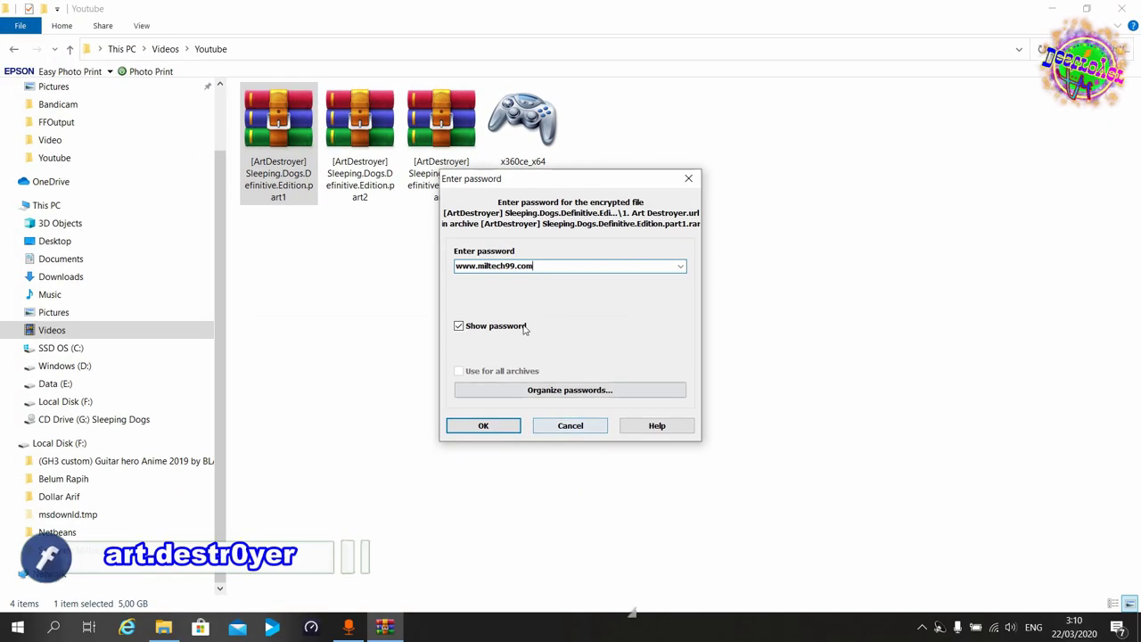
pyautogui.click(481, 426)
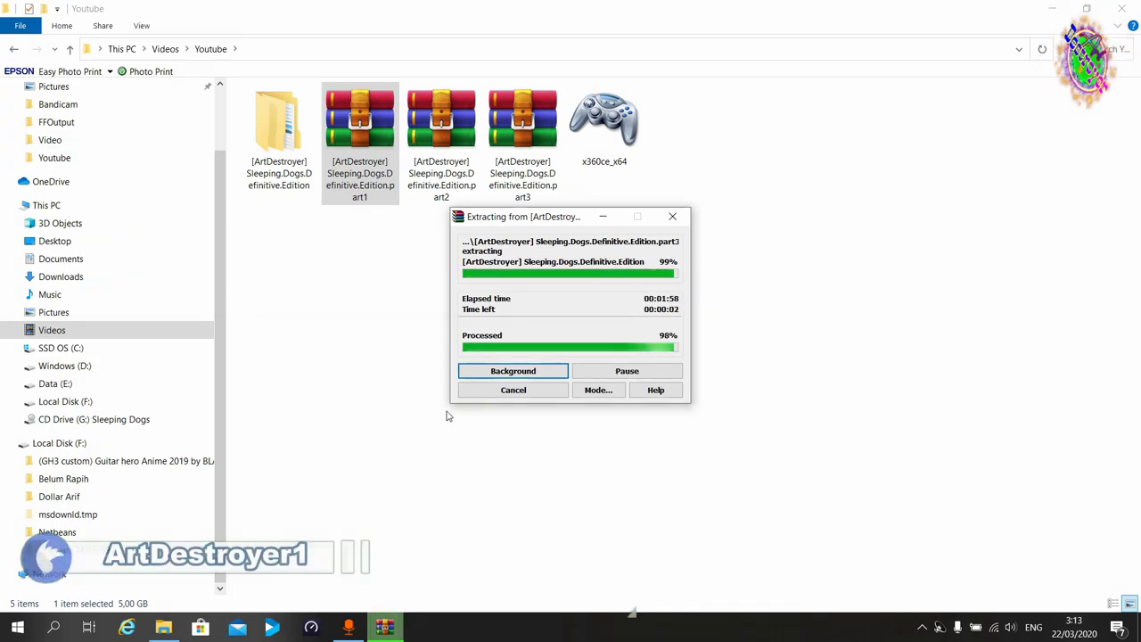
# Refresh the Youtube folder and go down through the extracted folders to Full Version.
pyautogui.rightClick(359, 313)
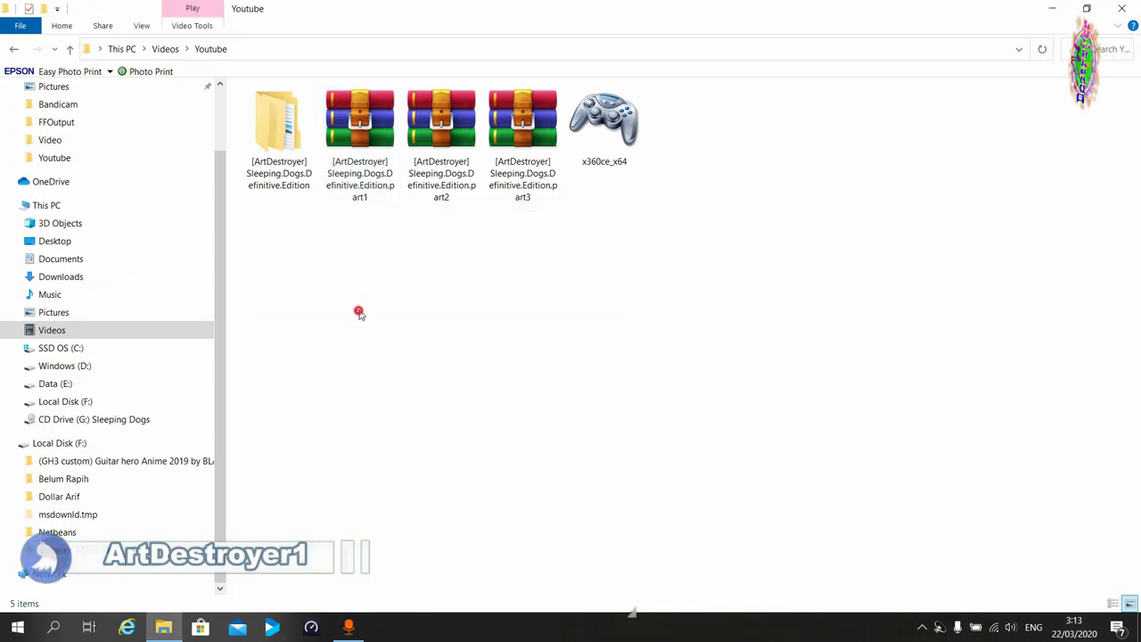
pyautogui.click(401, 371)
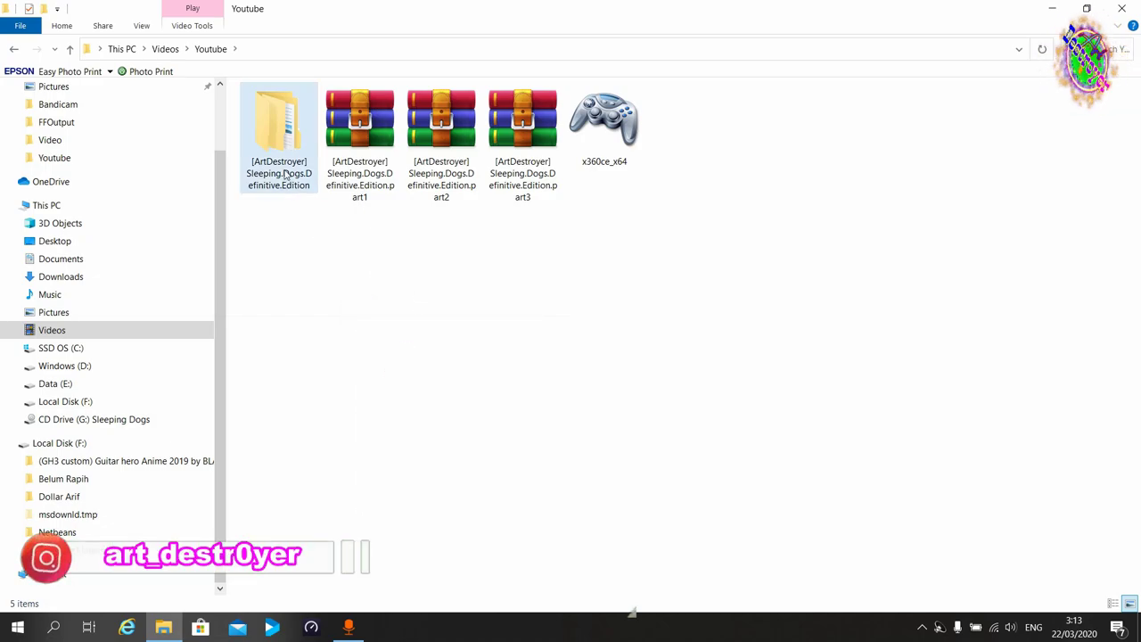
pyautogui.doubleClick(279, 152)
pyautogui.doubleClick(279, 152)
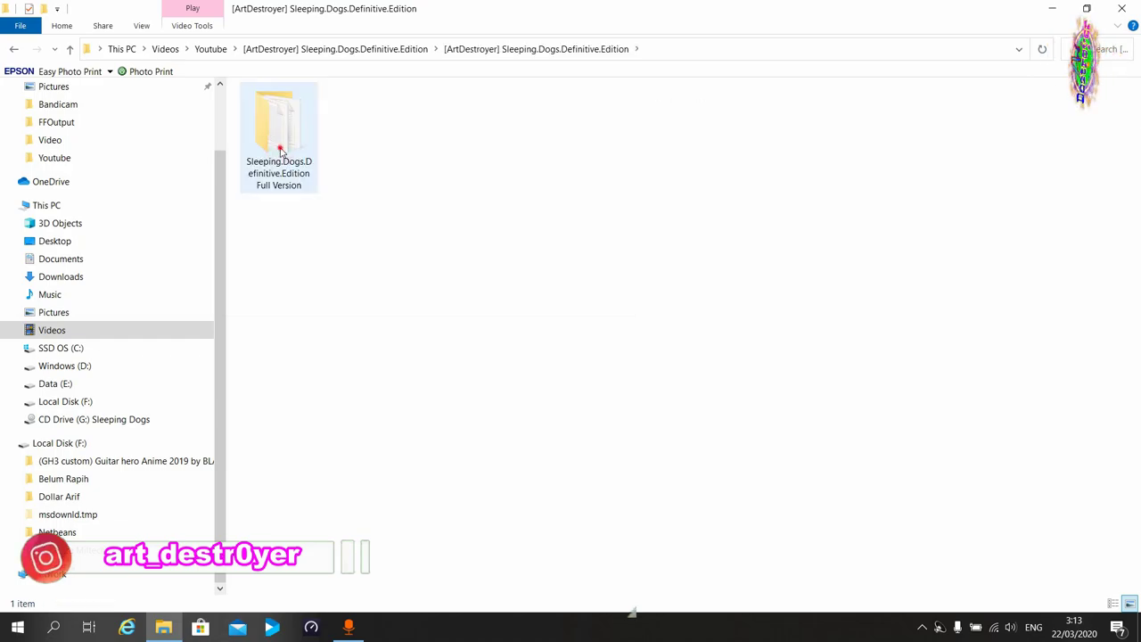
pyautogui.doubleClick(279, 151)
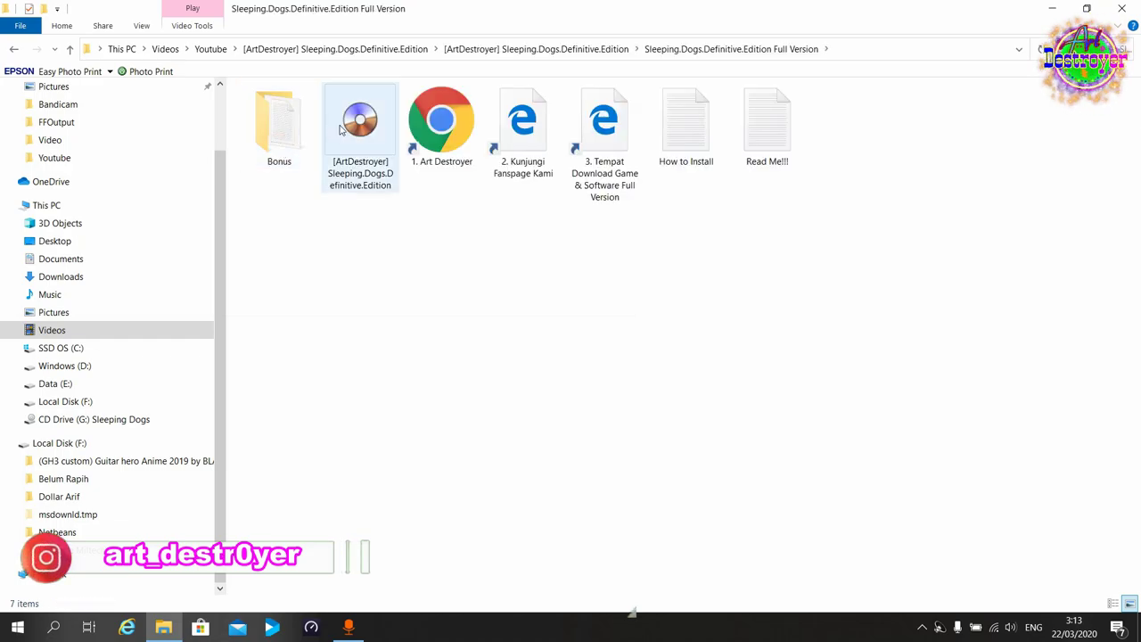
# Mount the Sleeping Dogs ISO with UltraISO as drive G: and select its setup application.
pyautogui.rightClick(367, 131)
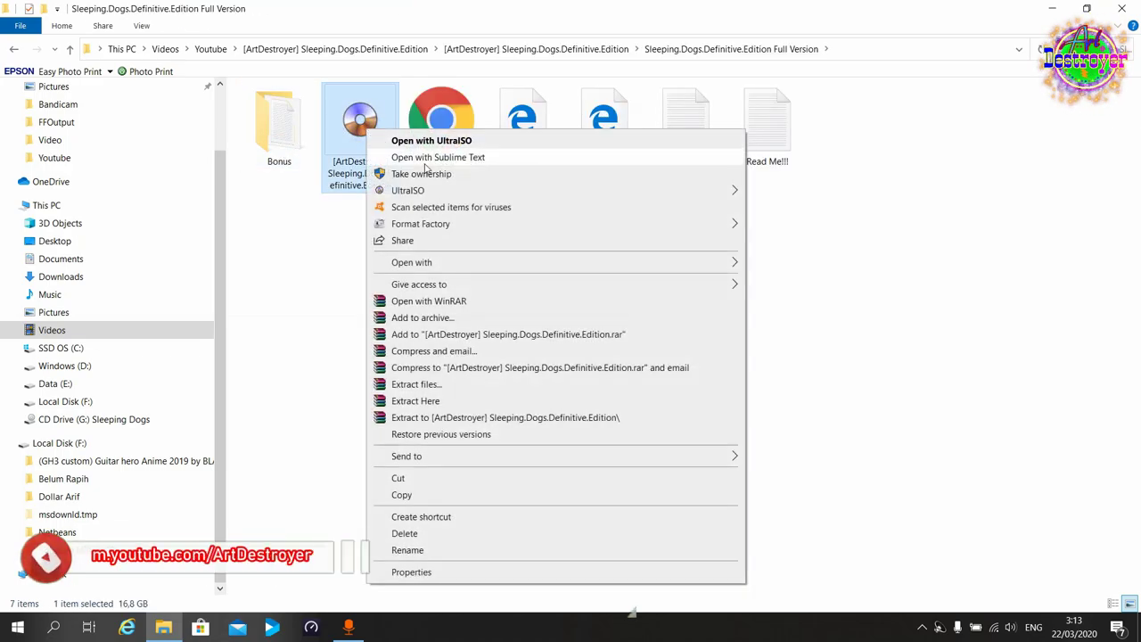
pyautogui.moveTo(384, 190)
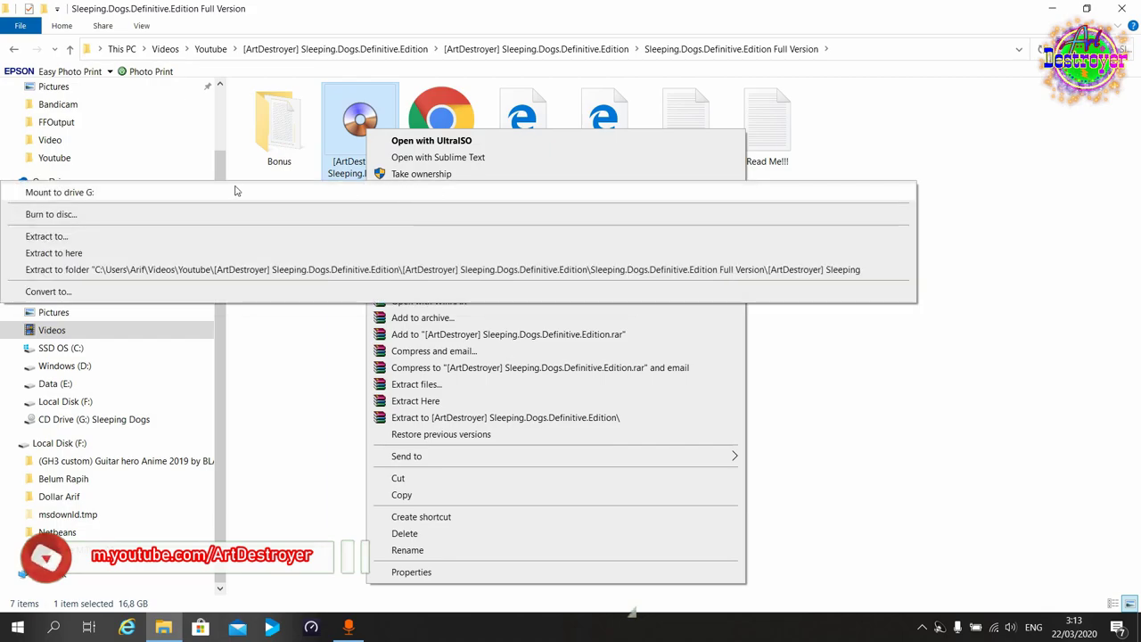
pyautogui.click(236, 191)
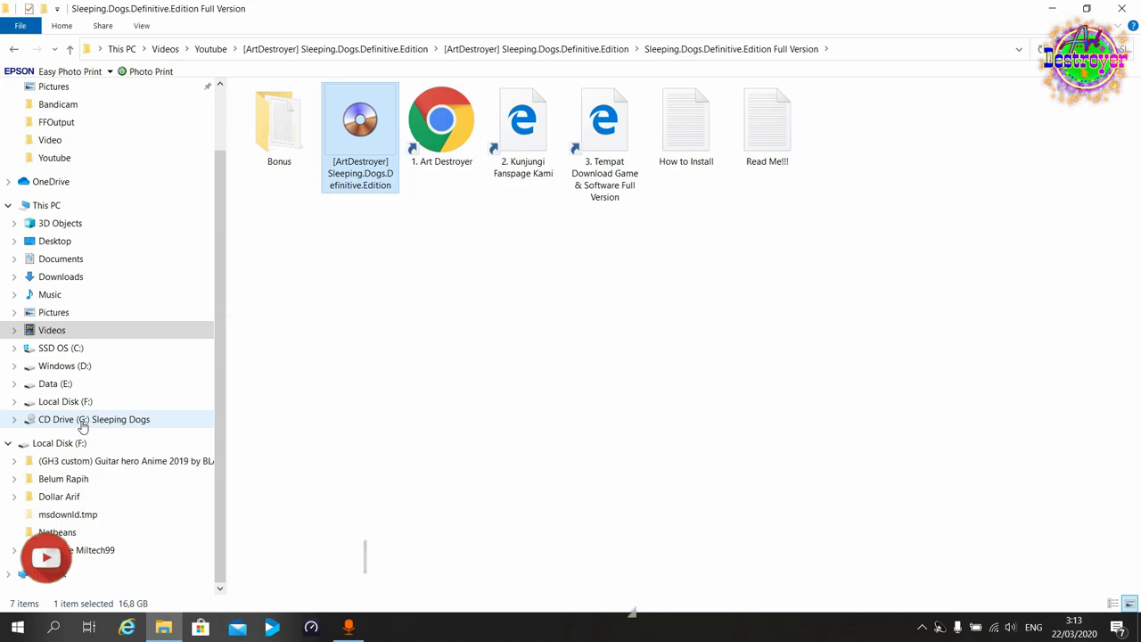
pyautogui.click(83, 419)
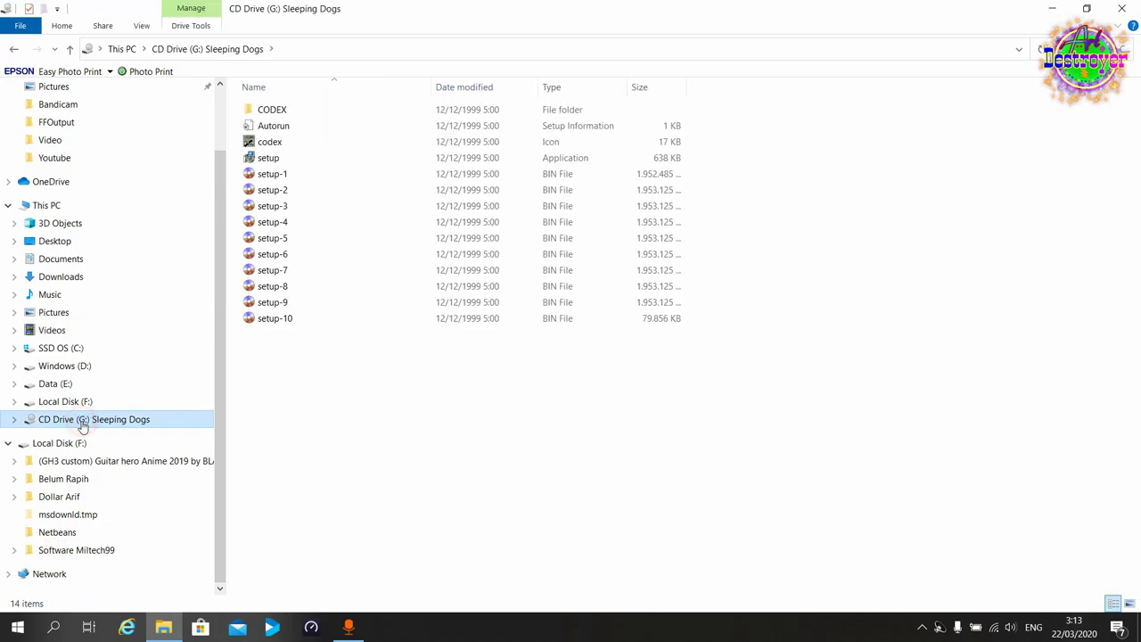
pyautogui.click(253, 158)
# Run setup and install the game into C:\Program Files (x86)\Sleeping Dogs Definitive Edition.
pyautogui.doubleClick(253, 158)
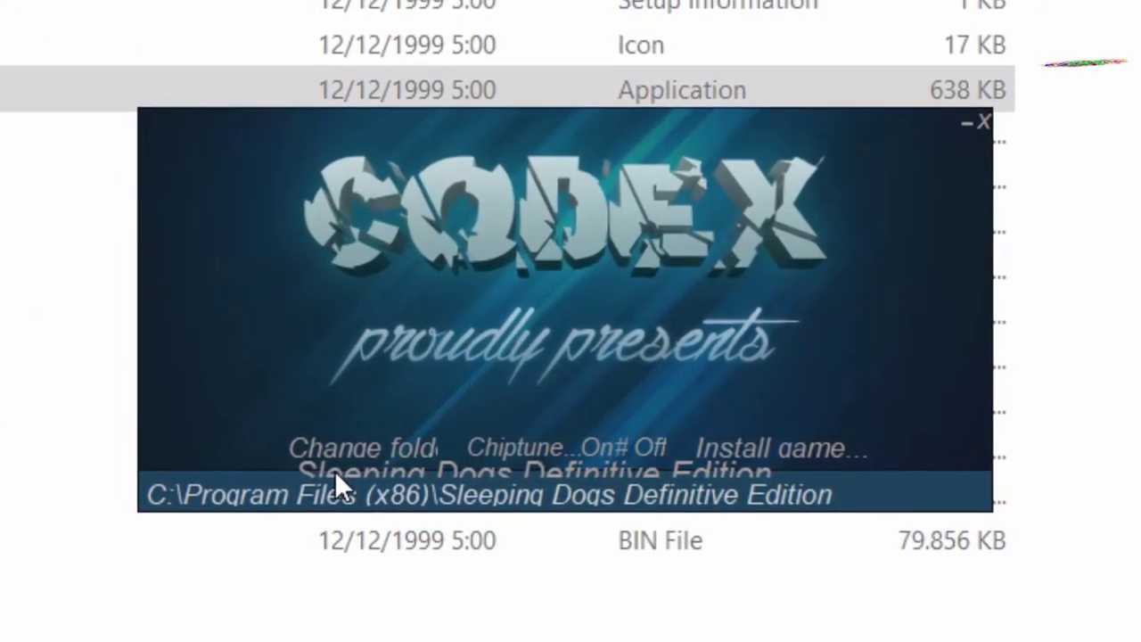
pyautogui.click(349, 450)
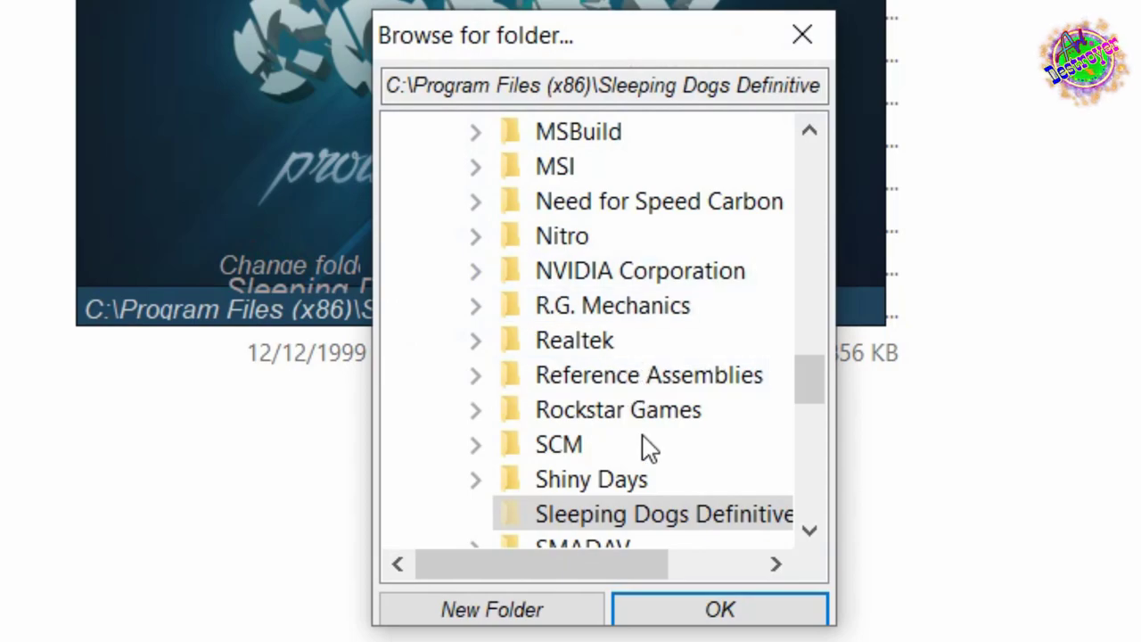
pyautogui.moveTo(809, 364); pyautogui.dragTo(810, 139)
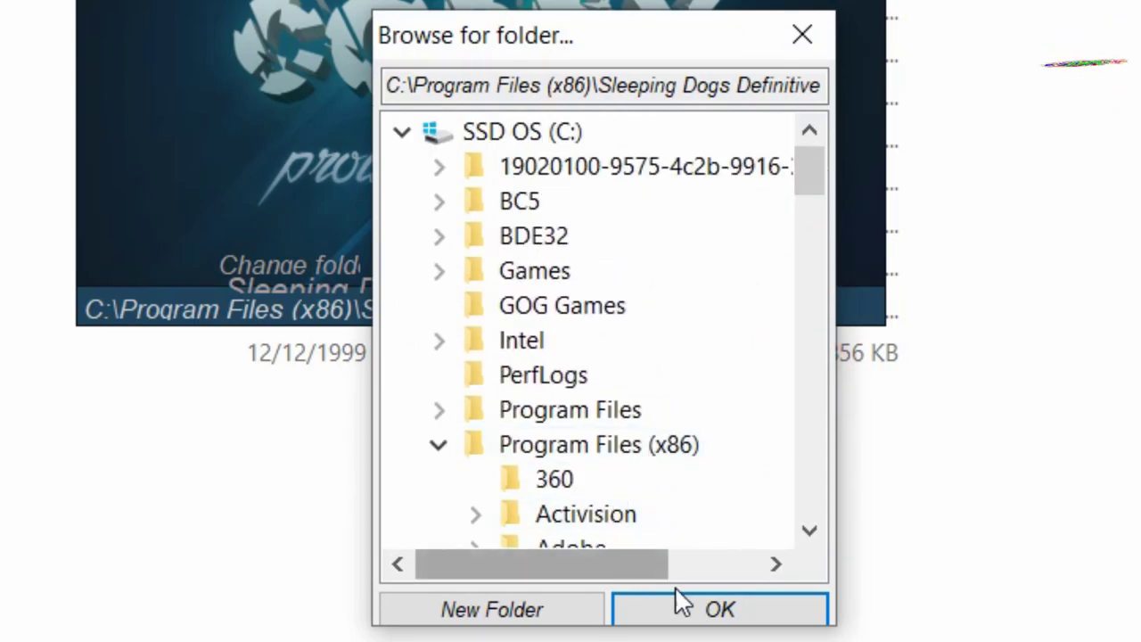
pyautogui.click(731, 615)
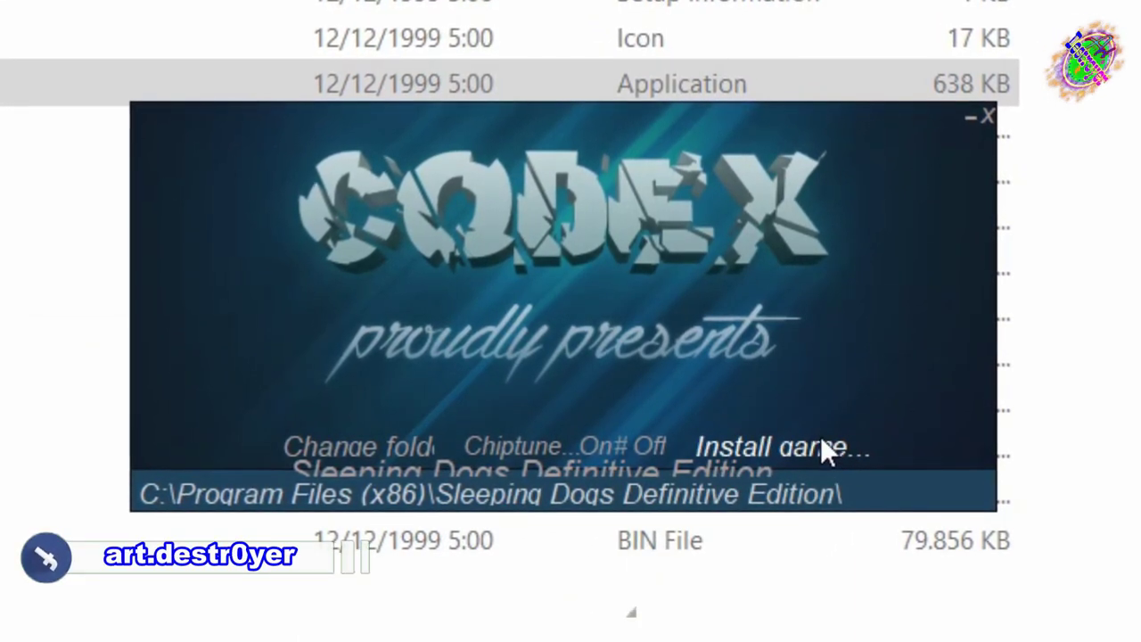
pyautogui.click(813, 442)
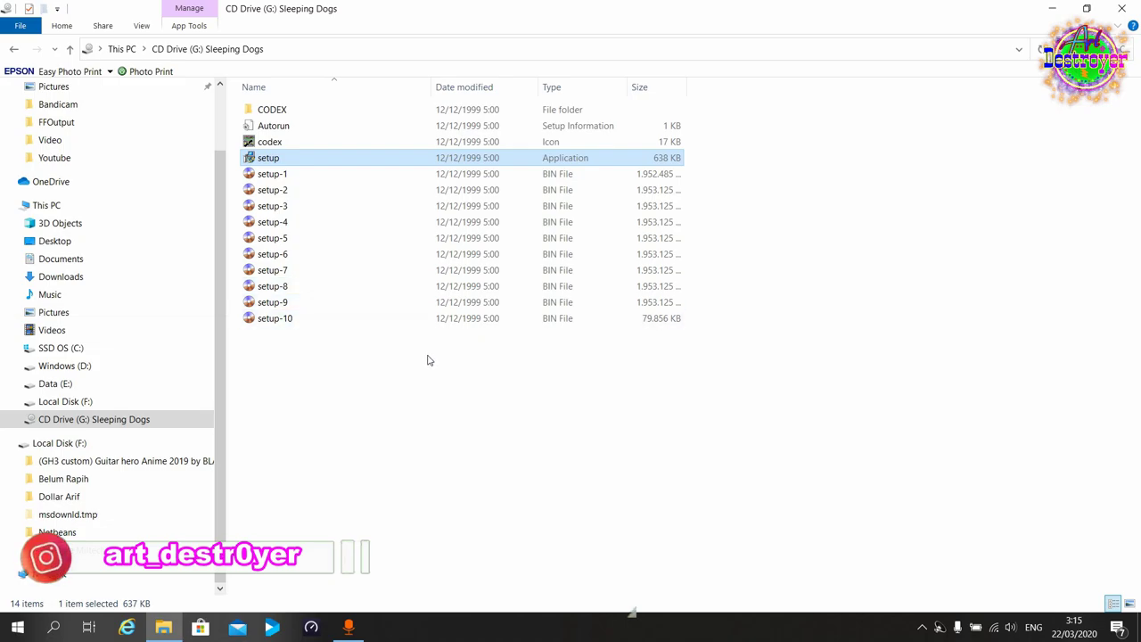
# Copy the three crack files from the CODEX folder on drive G:.
pyautogui.click(392, 369)
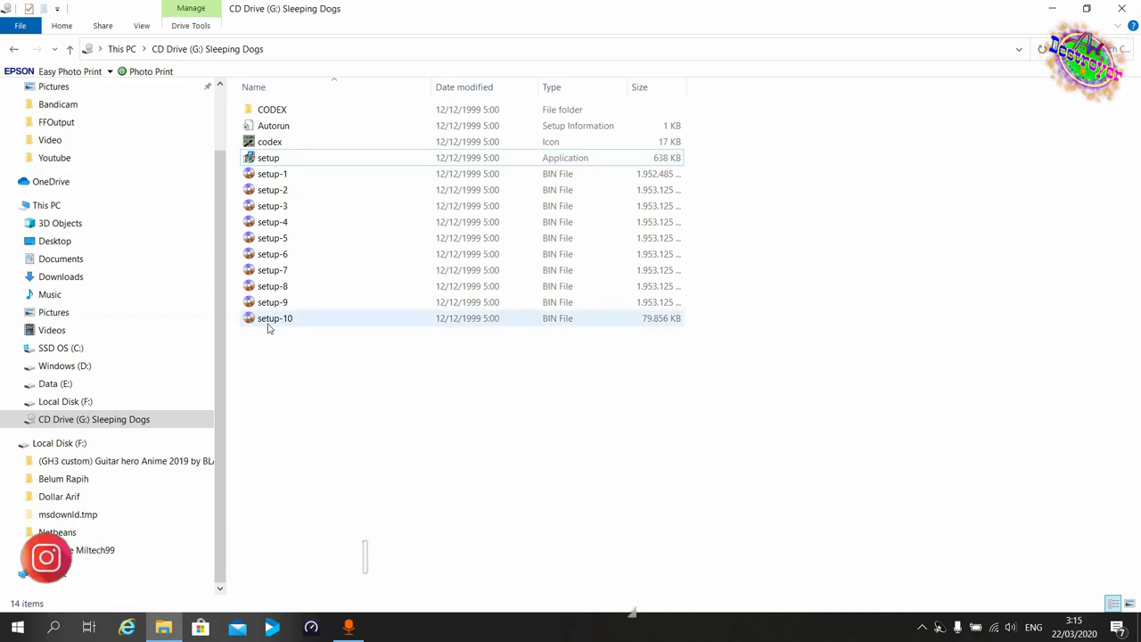
pyautogui.click(287, 110)
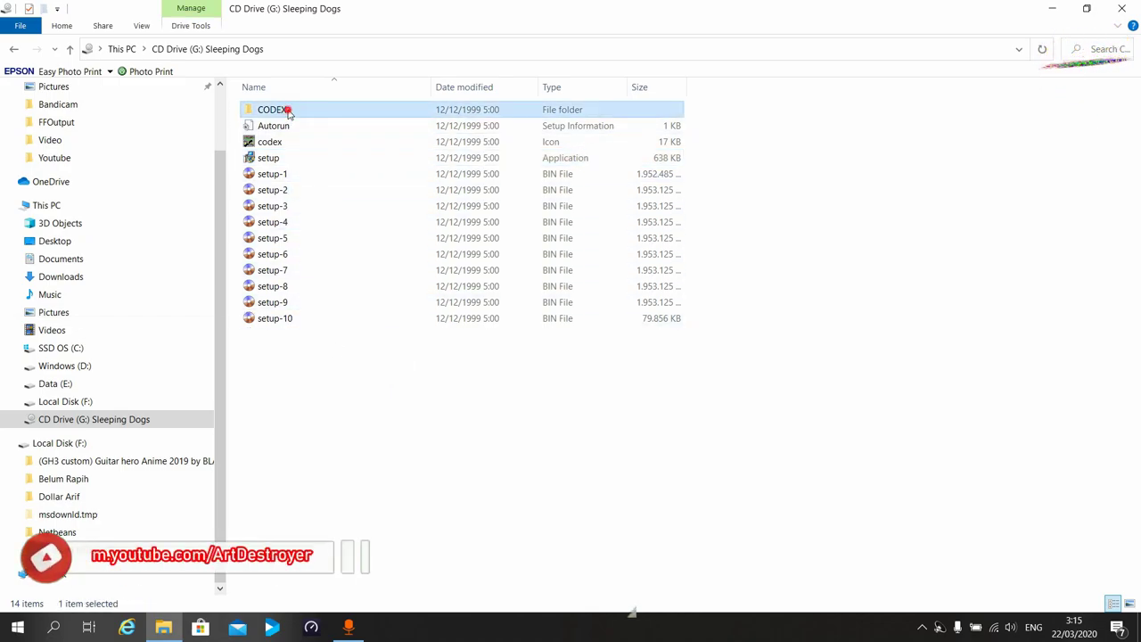
pyautogui.doubleClick(287, 110)
pyautogui.moveTo(285, 204); pyautogui.dragTo(259, 108)
pyautogui.rightClick(260, 108)
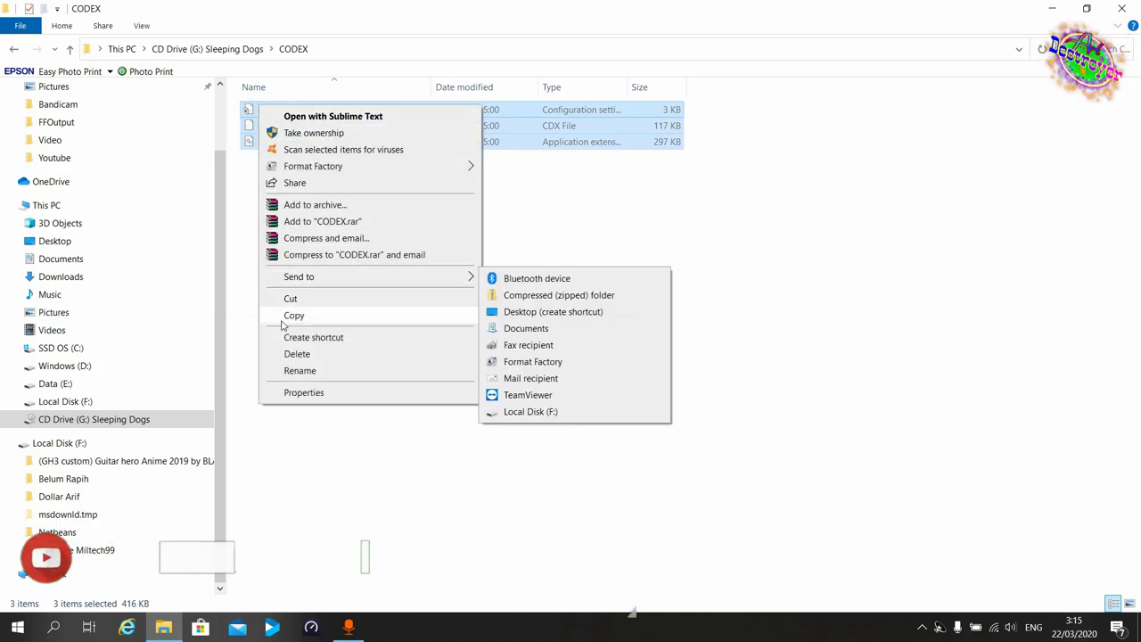
pyautogui.click(282, 318)
# Paste the crack files into the game's install folder, replacing the existing files with admin permission.
pyautogui.press('super+d')
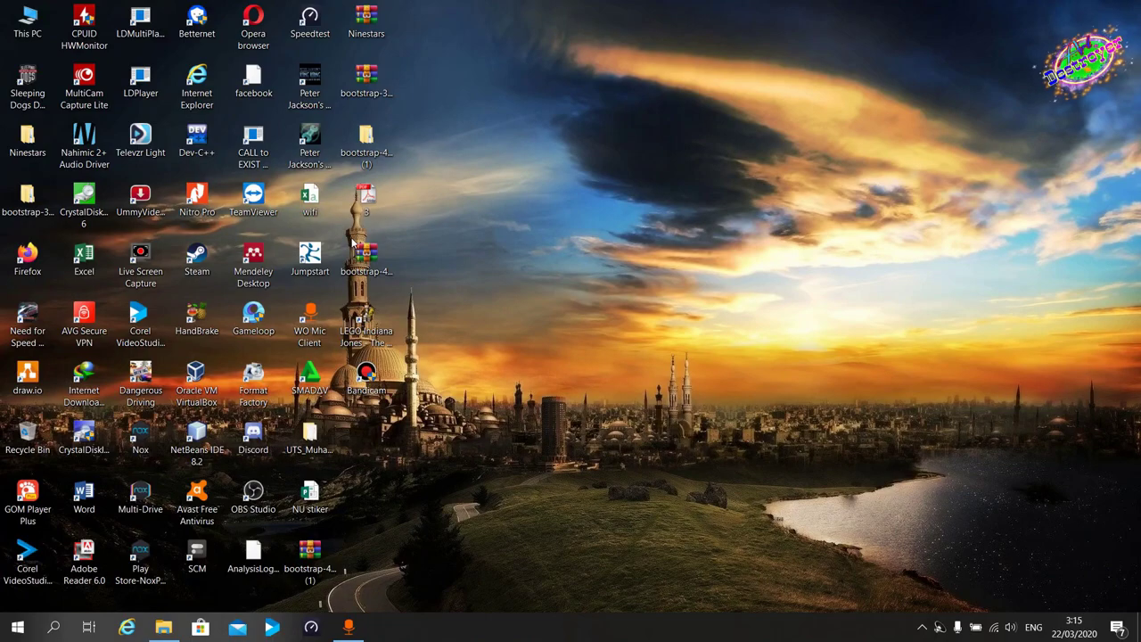
pyautogui.moveTo(38, 92); pyautogui.dragTo(369, 382)
pyautogui.rightClick(369, 383)
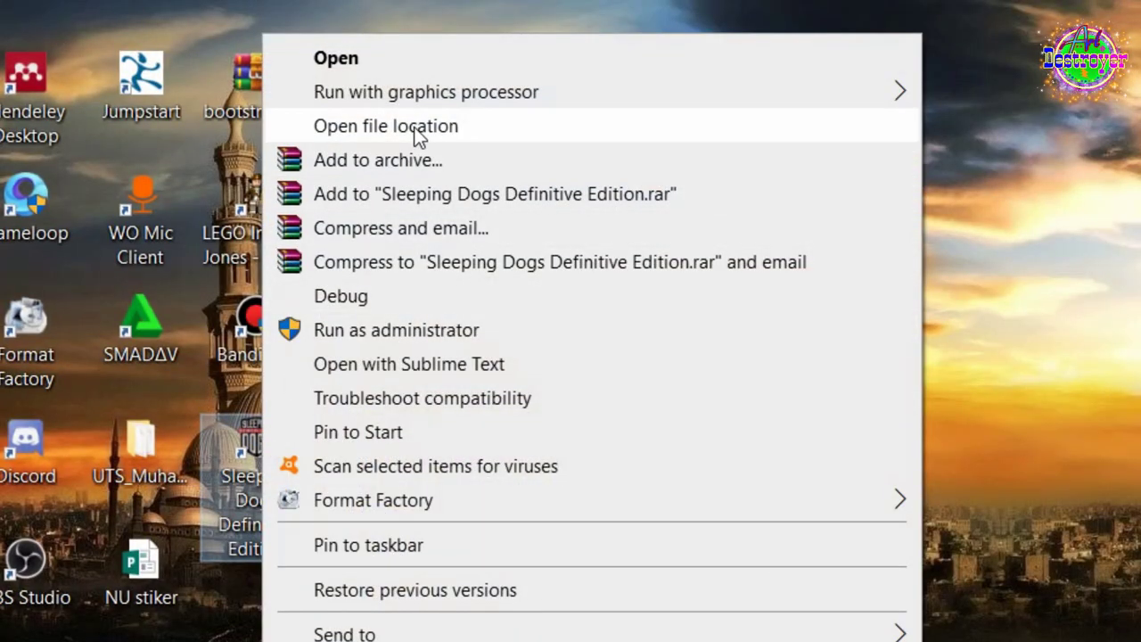
pyautogui.click(413, 128)
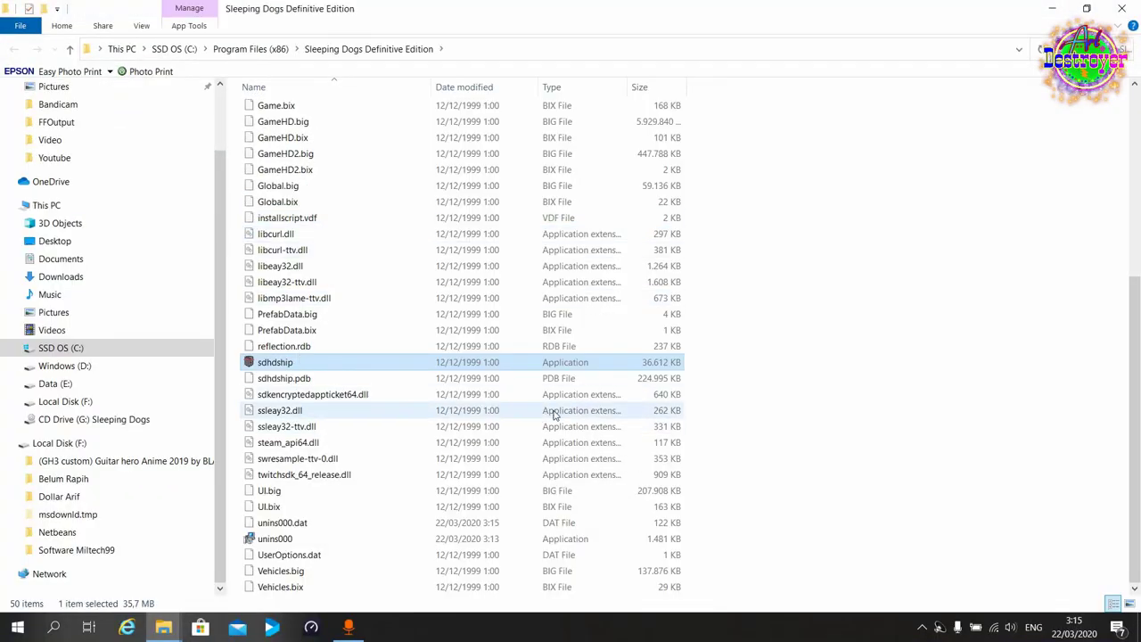
pyautogui.rightClick(904, 153)
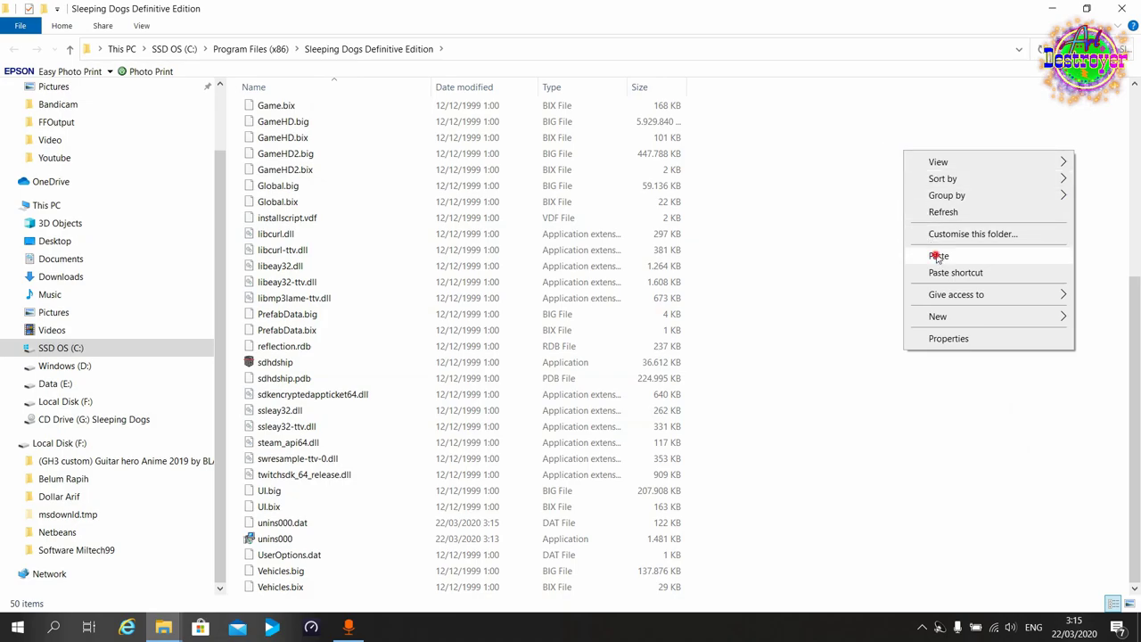
pyautogui.click(936, 256)
pyautogui.click(500, 246)
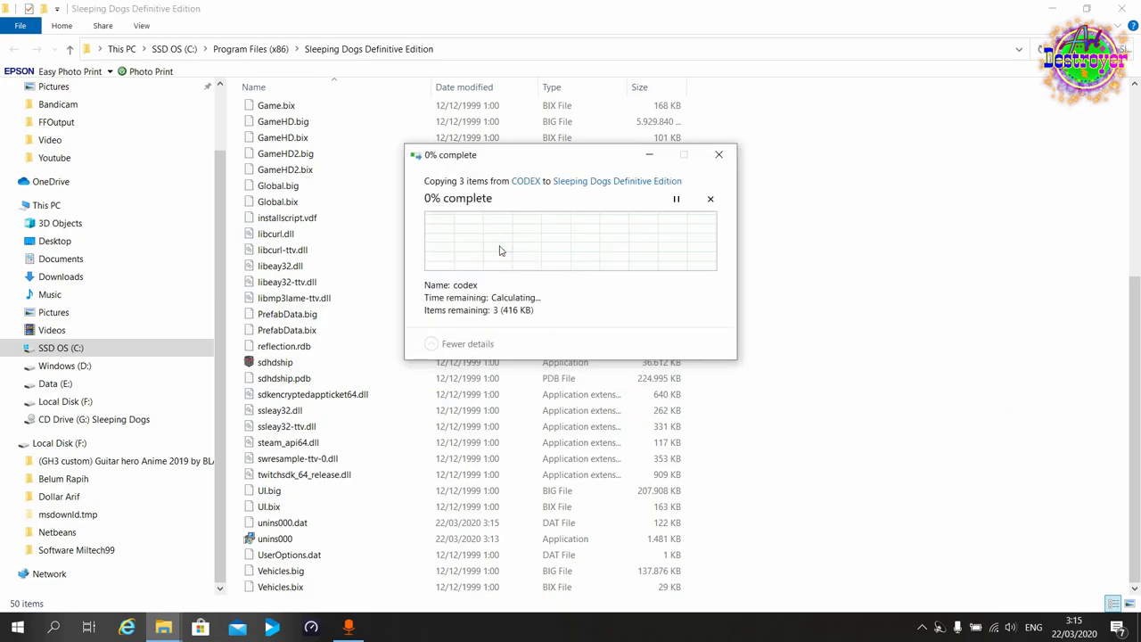
pyautogui.click(531, 273)
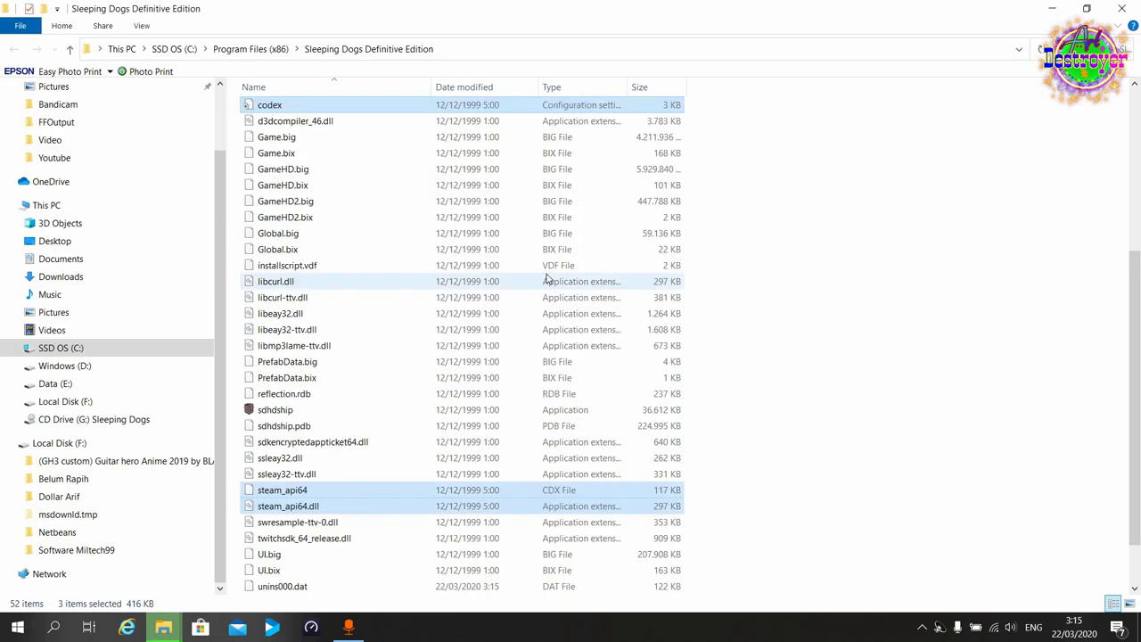
# Return to the CODEX Explorer window and go back to the G: drive.
pyautogui.press('super+d')
pyautogui.click(153, 627)
pyautogui.click(12, 50)
# Copy the six HK save files from Full Version's Bonus > sleeping dogs save game folder.
pyautogui.click(12, 50)
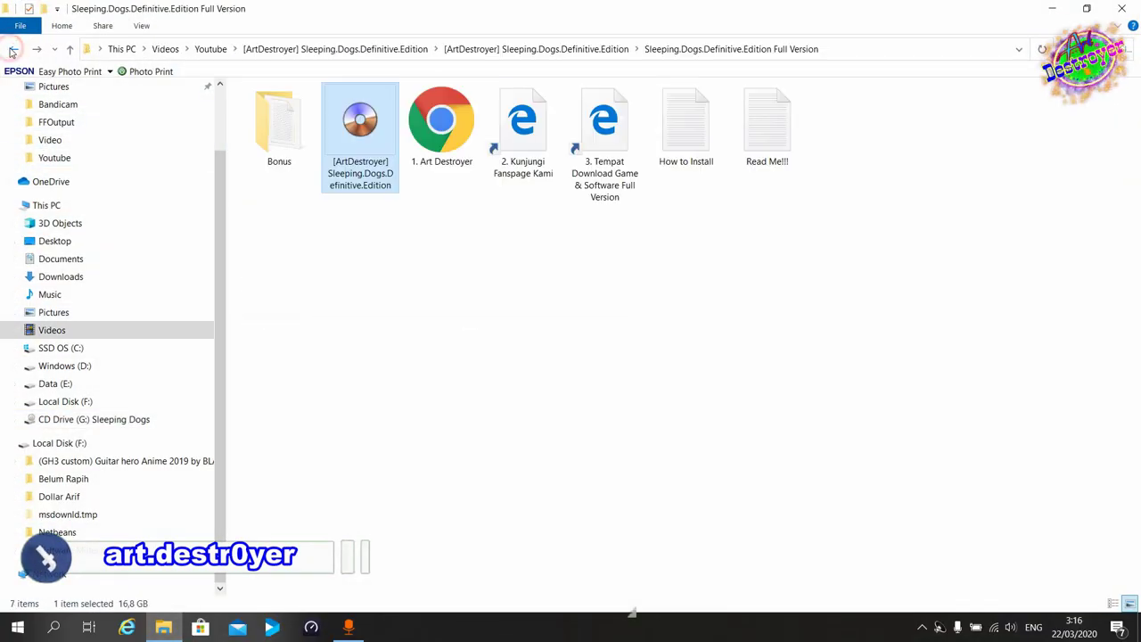
pyautogui.click(11, 50)
pyautogui.click(37, 49)
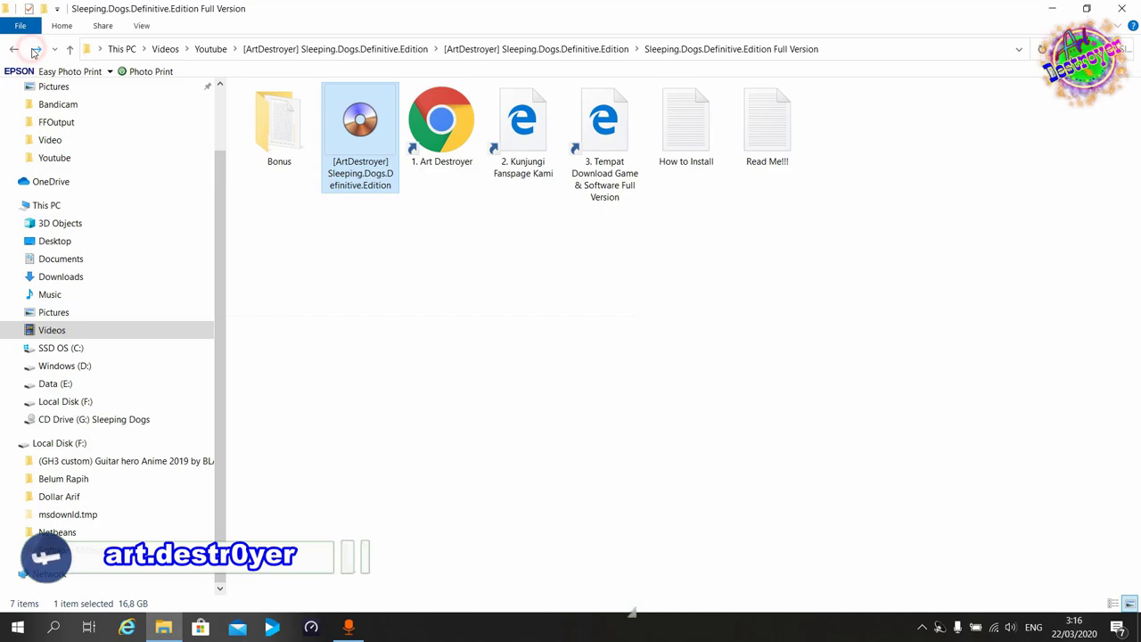
pyautogui.click(271, 131)
pyautogui.doubleClick(271, 131)
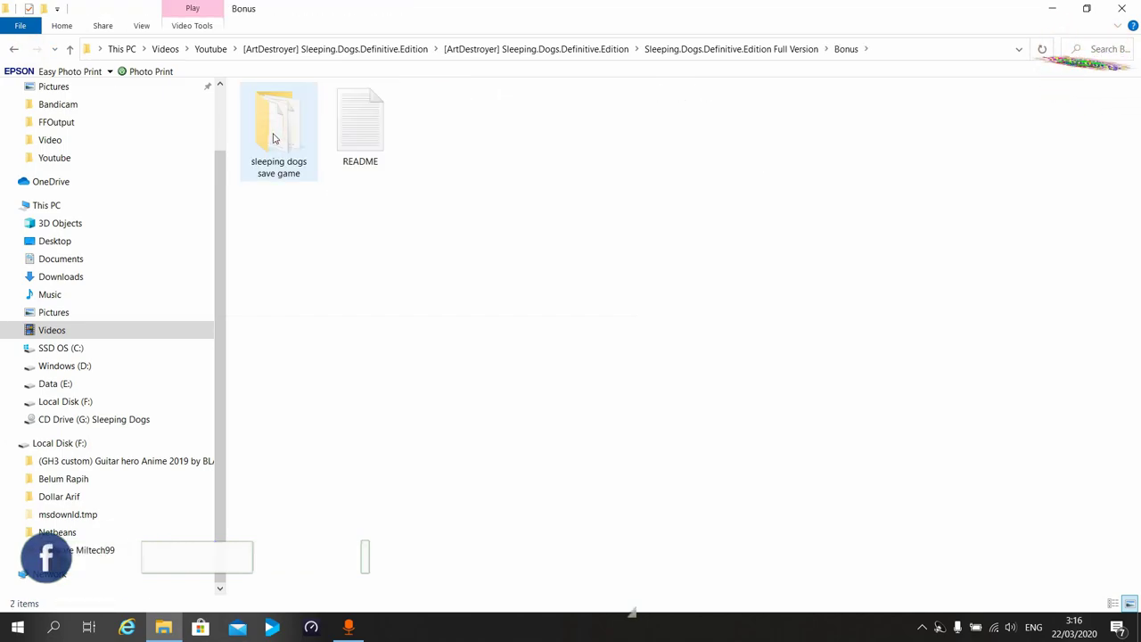
pyautogui.doubleClick(276, 135)
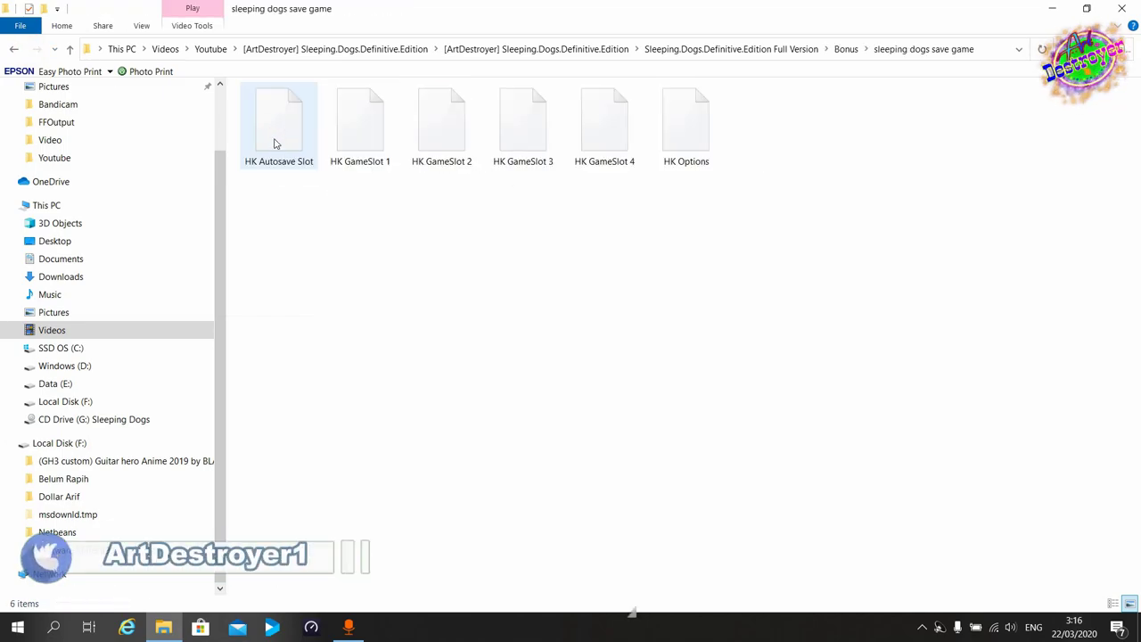
pyautogui.moveTo(278, 234); pyautogui.dragTo(699, 113)
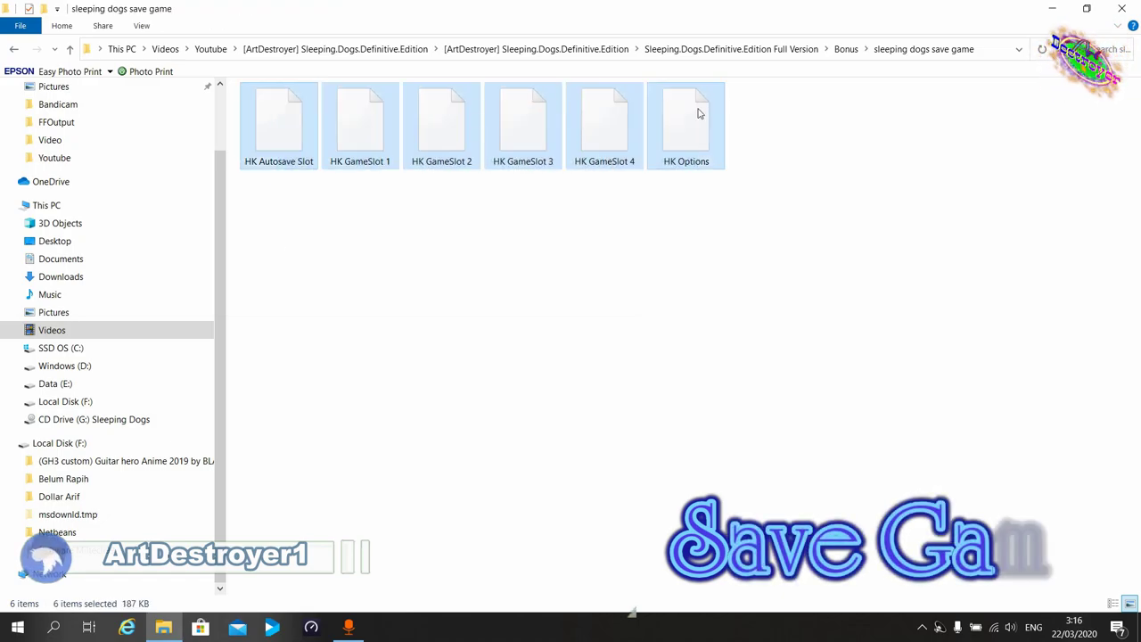
pyautogui.rightClick(700, 114)
pyautogui.click(732, 337)
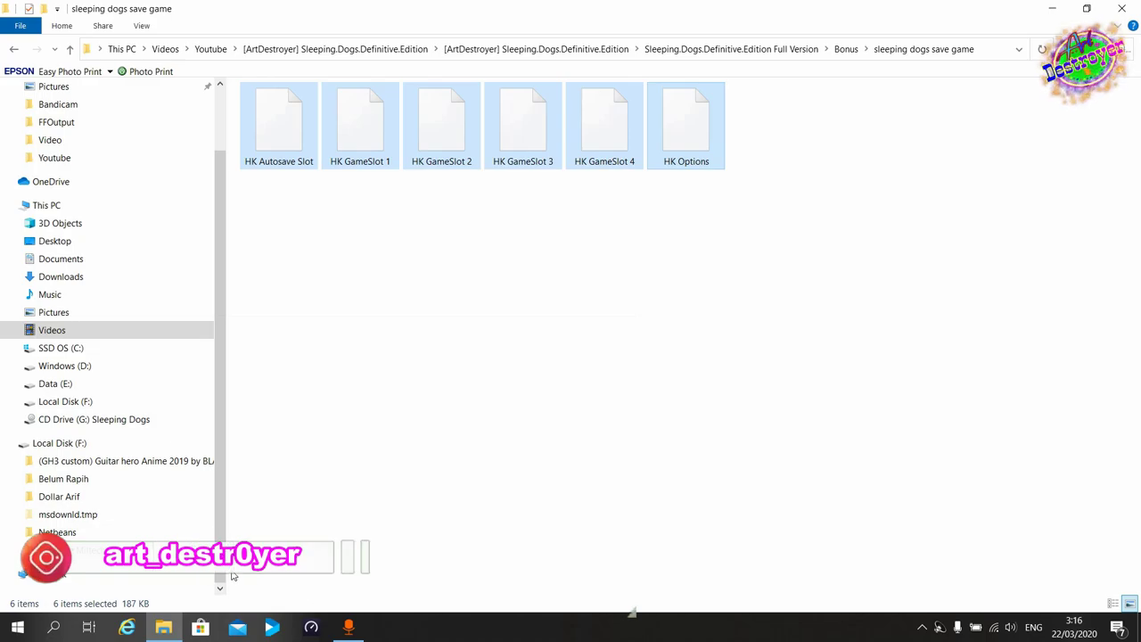
# Paste the six save files into the game's data folder with admin permission and verify them.
pyautogui.press('super+d')
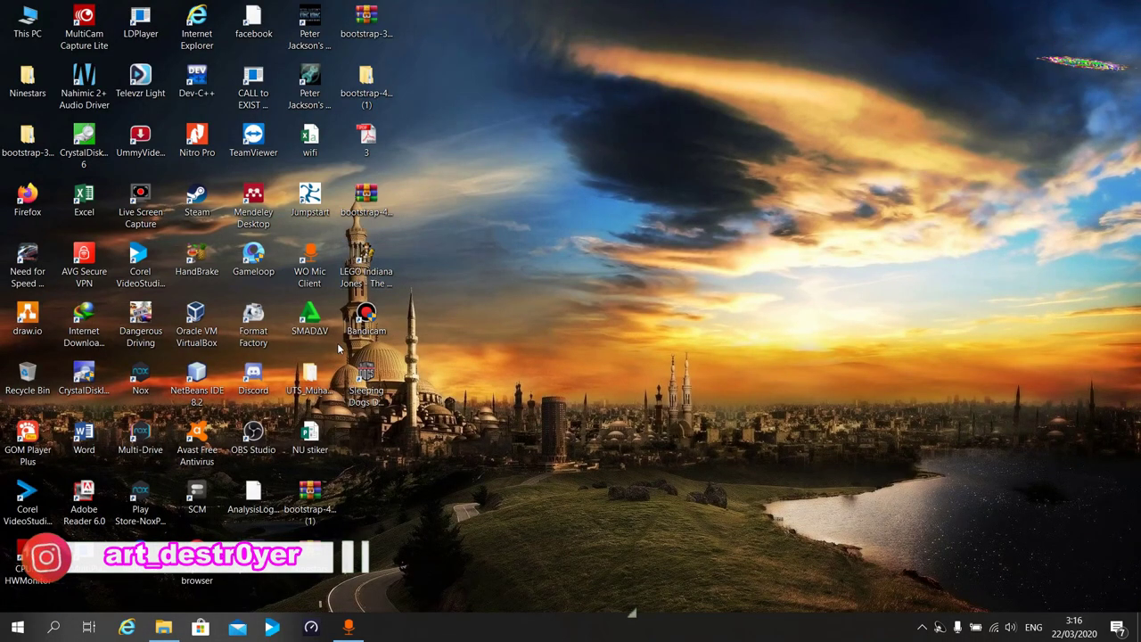
pyautogui.rightClick(366, 388)
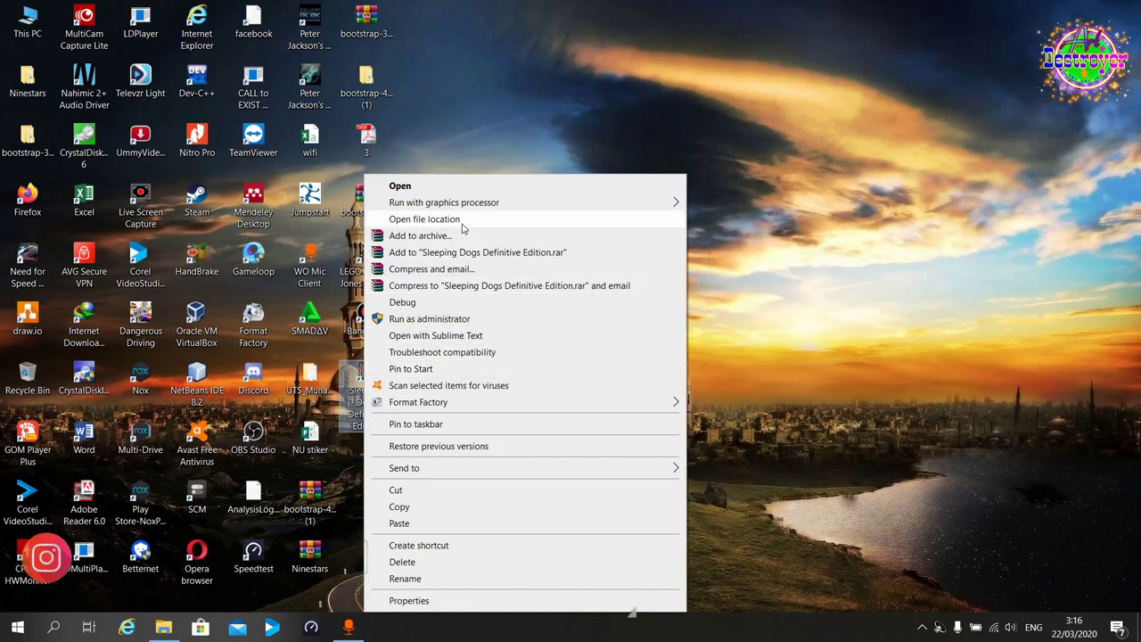
pyautogui.click(424, 220)
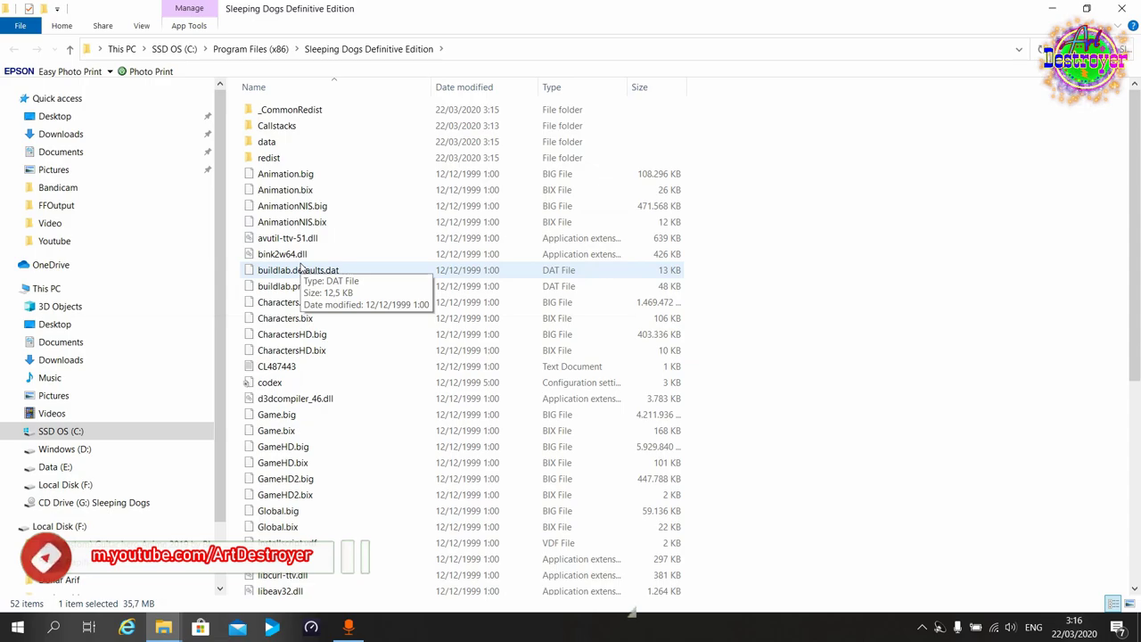
pyautogui.doubleClick(294, 143)
pyautogui.rightClick(335, 276)
pyautogui.click(402, 388)
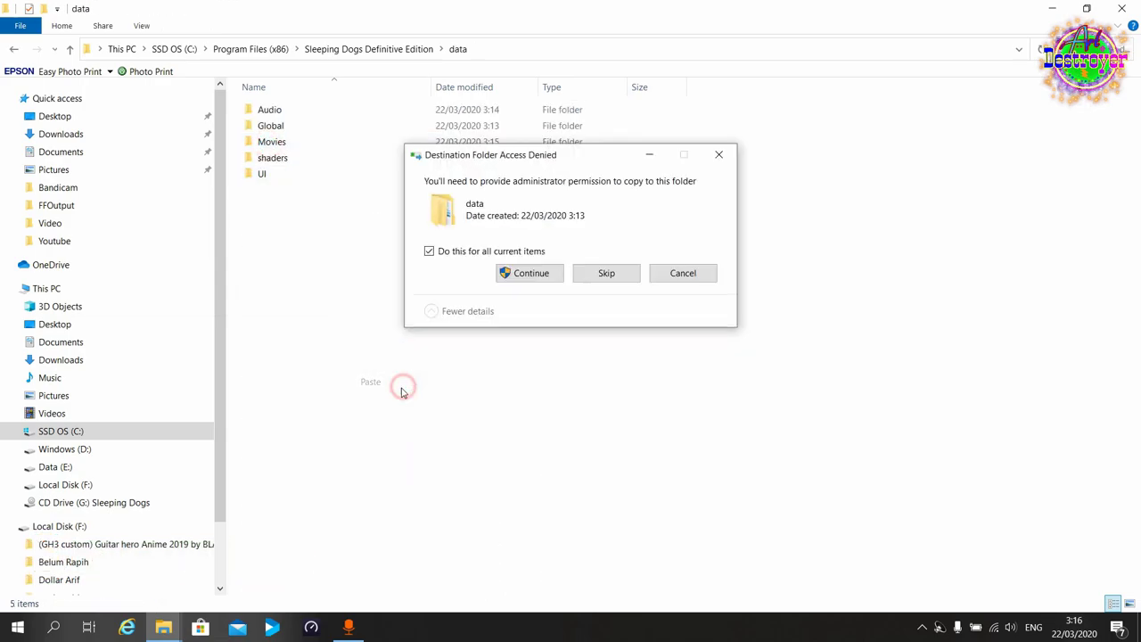
pyautogui.click(524, 274)
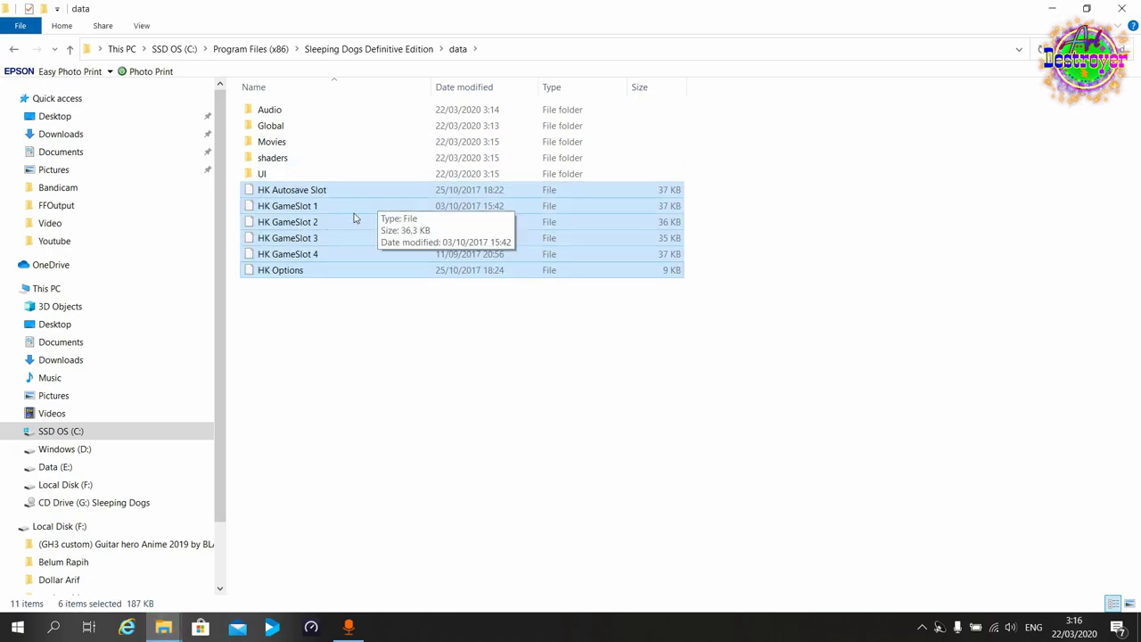
pyautogui.click(382, 381)
pyautogui.click(360, 49)
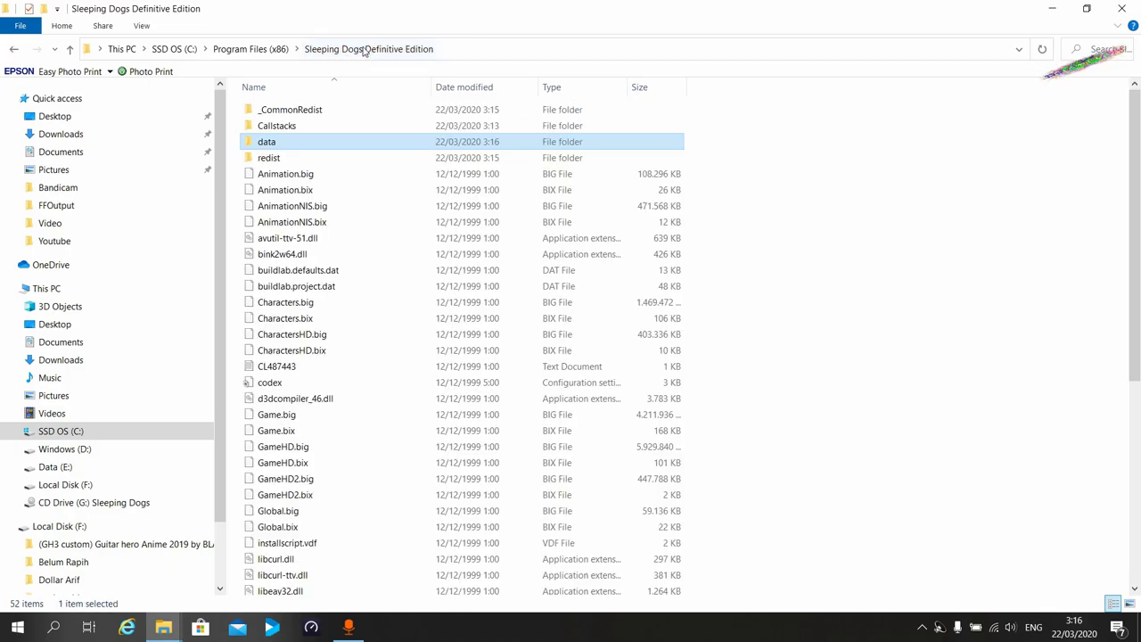
pyautogui.click(286, 142)
pyautogui.doubleClick(287, 142)
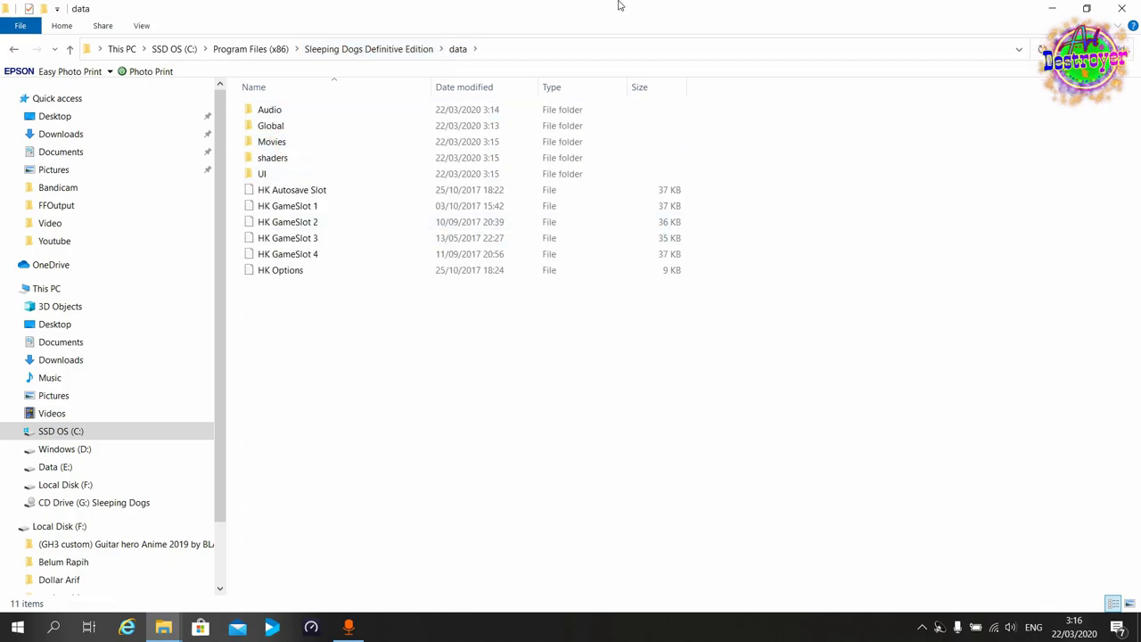
# Go back to the Youtube folder and bring up actions for x360ce_x64.
pyautogui.moveTo(163, 627)
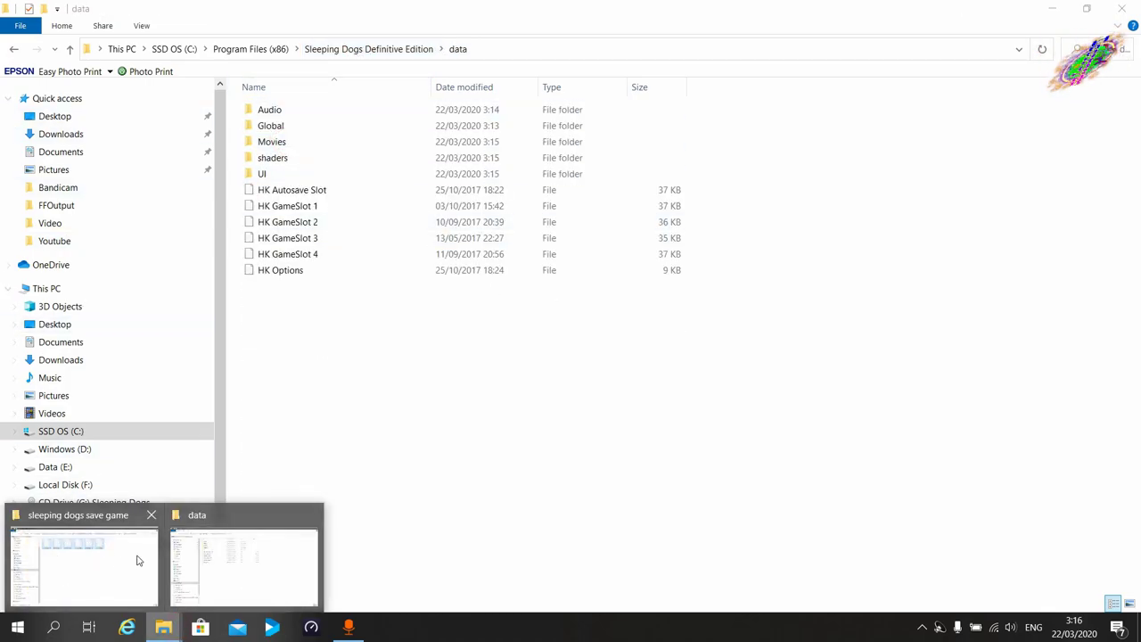
pyautogui.click(133, 557)
pyautogui.click(13, 50)
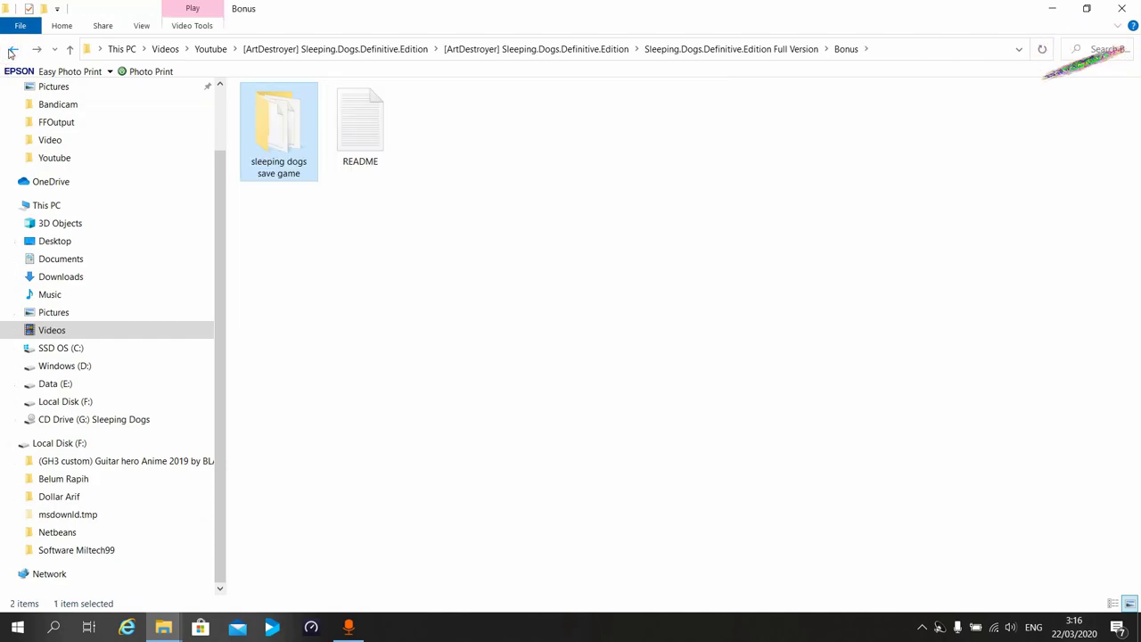
pyautogui.click(12, 50)
pyautogui.click(10, 51)
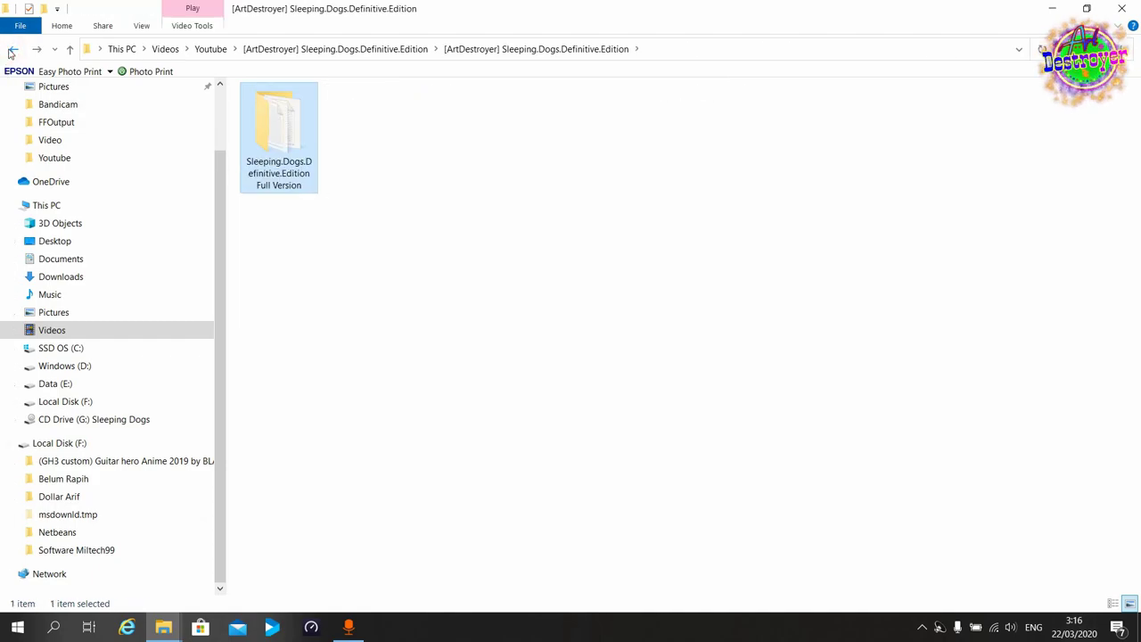
pyautogui.click(11, 50)
pyautogui.click(10, 51)
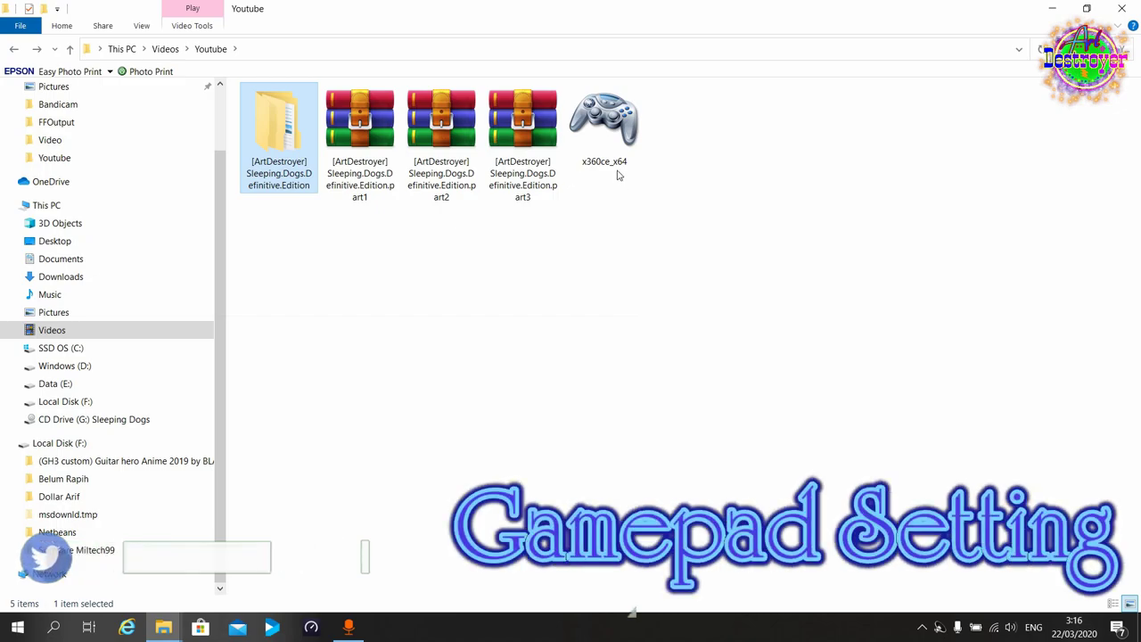
pyautogui.moveTo(612, 127)
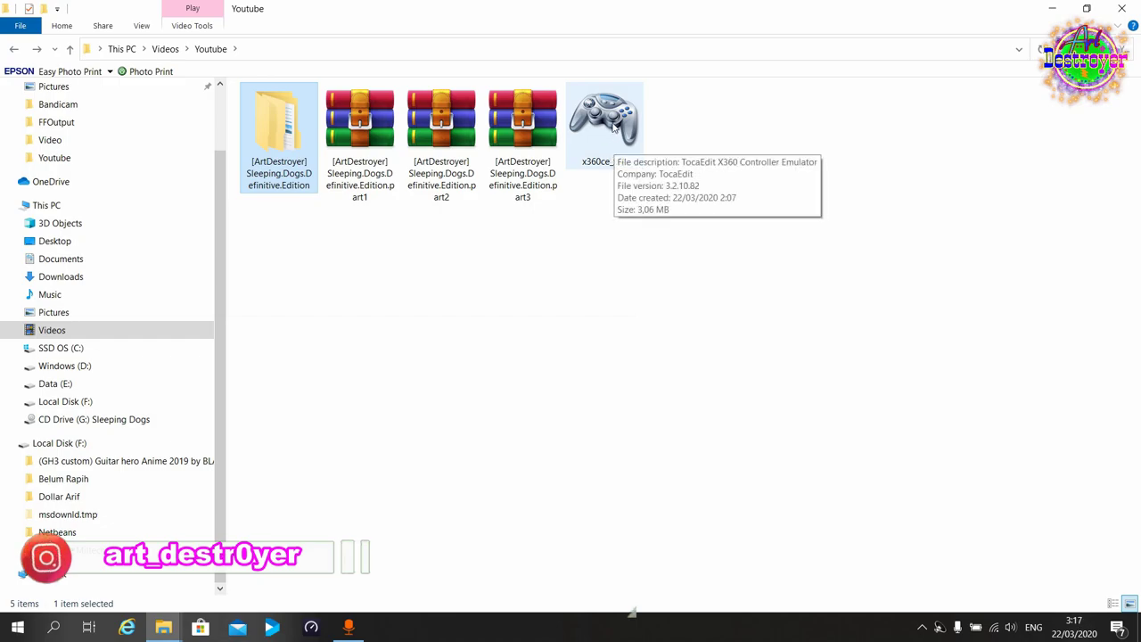
pyautogui.click(603, 234)
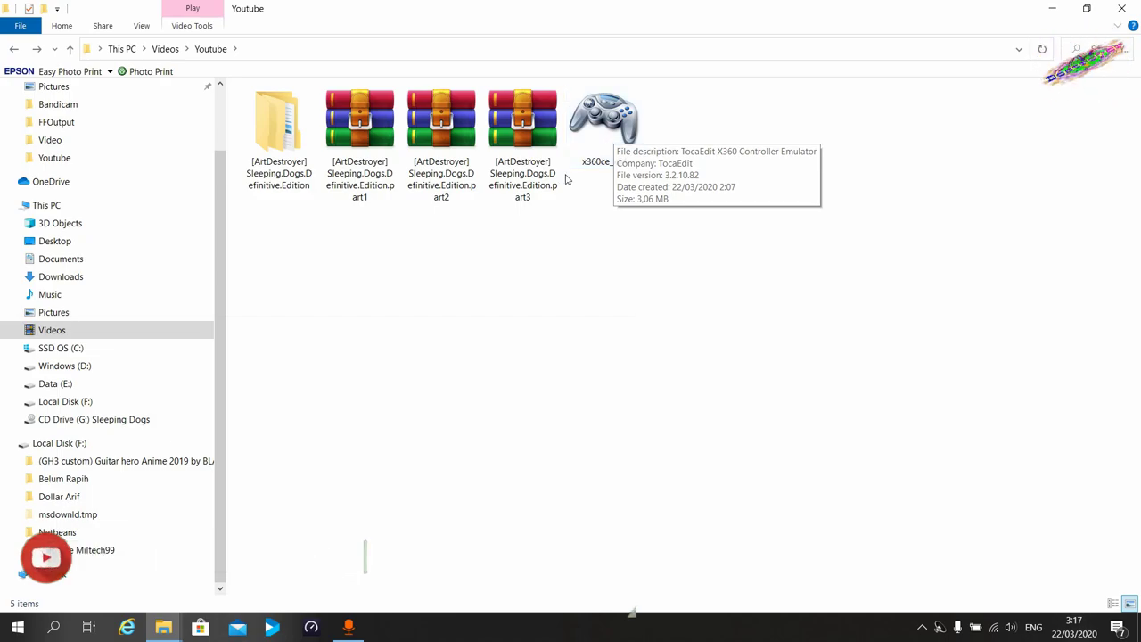
pyautogui.rightClick(610, 132)
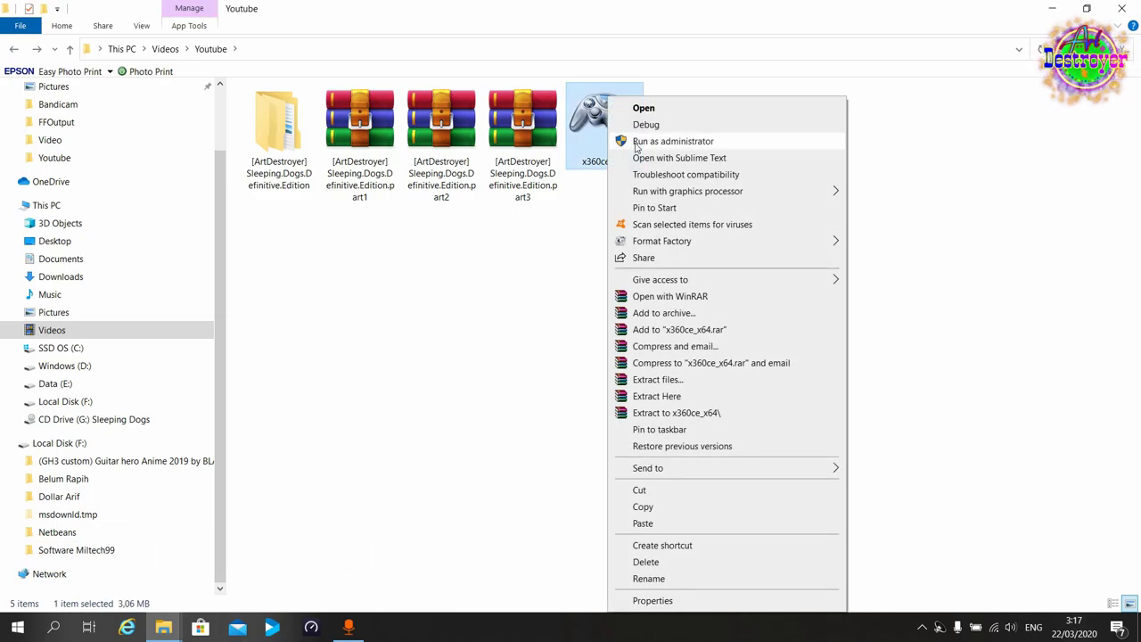
# Run x360ce_x64 as administrator, create its config files and apply default Twin USB Gamepad settings.
pyautogui.click(634, 142)
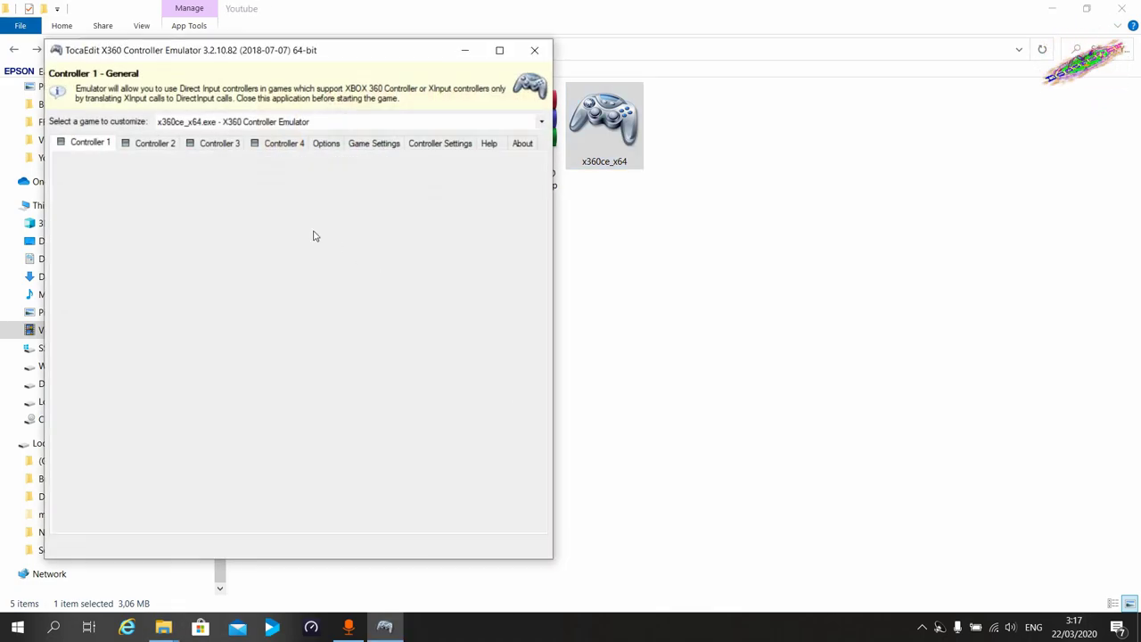
pyautogui.click(480, 232)
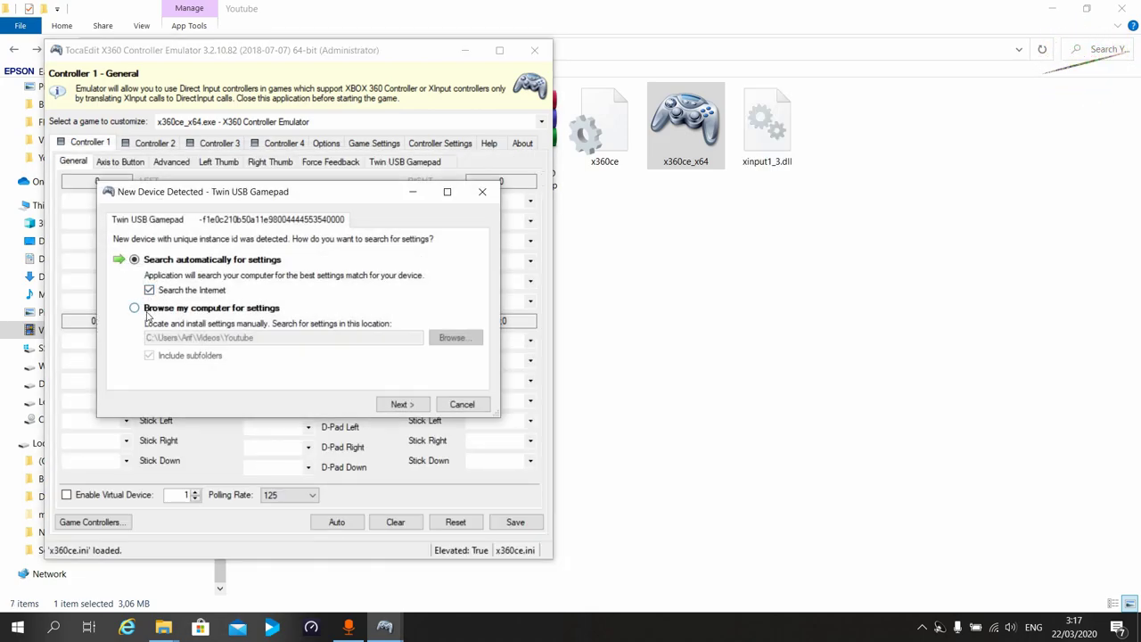
pyautogui.click(145, 310)
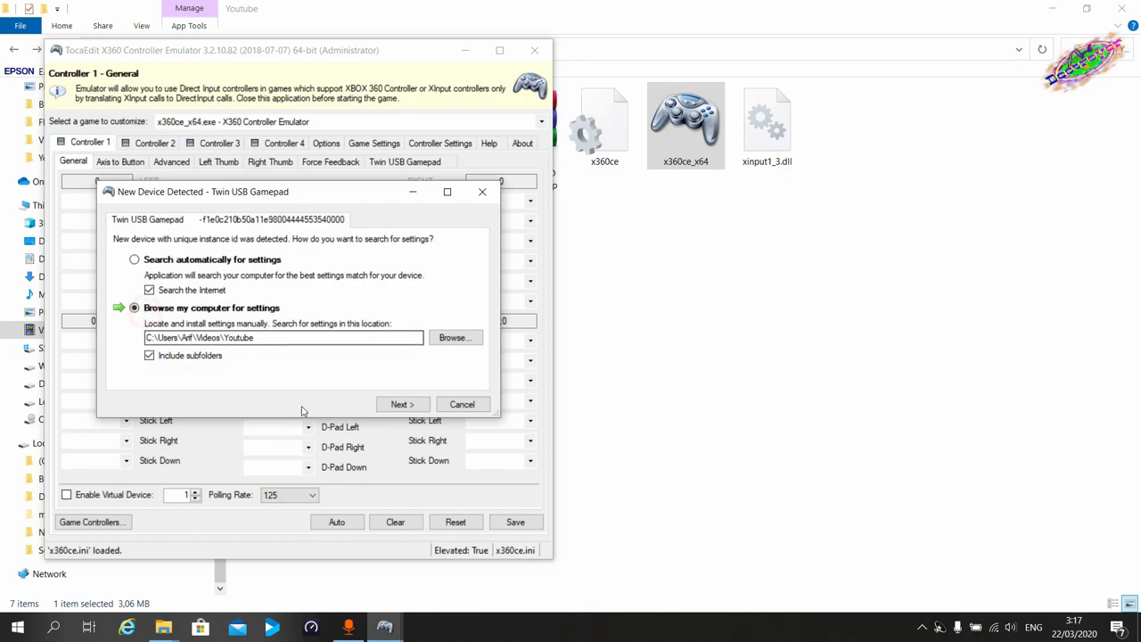
pyautogui.click(414, 405)
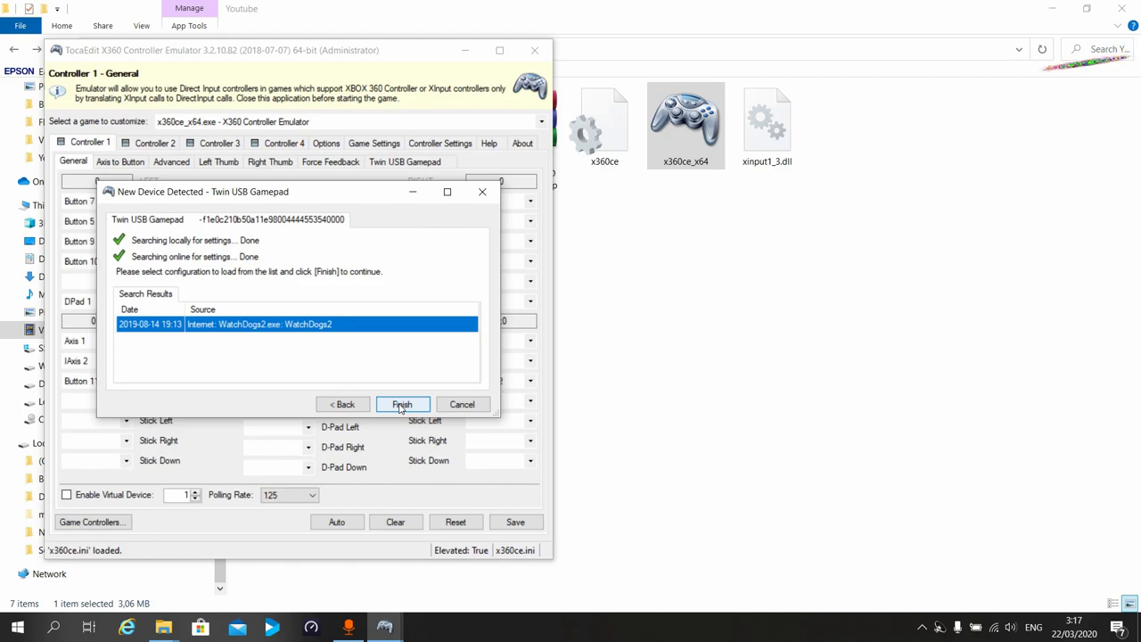
pyautogui.click(401, 405)
pyautogui.click(146, 309)
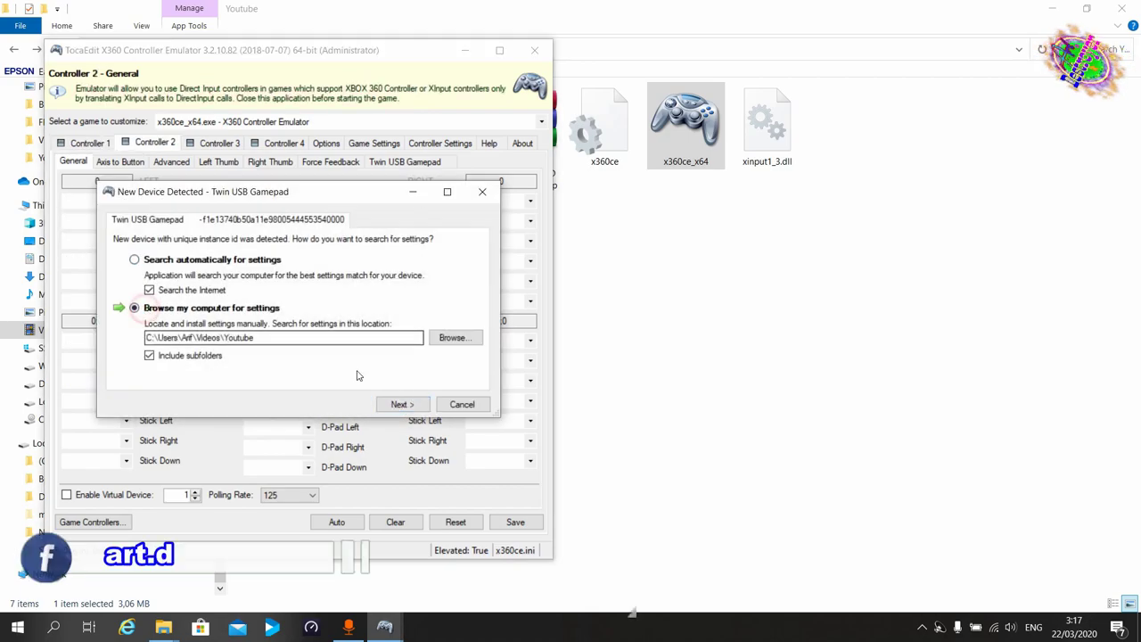
pyautogui.click(401, 404)
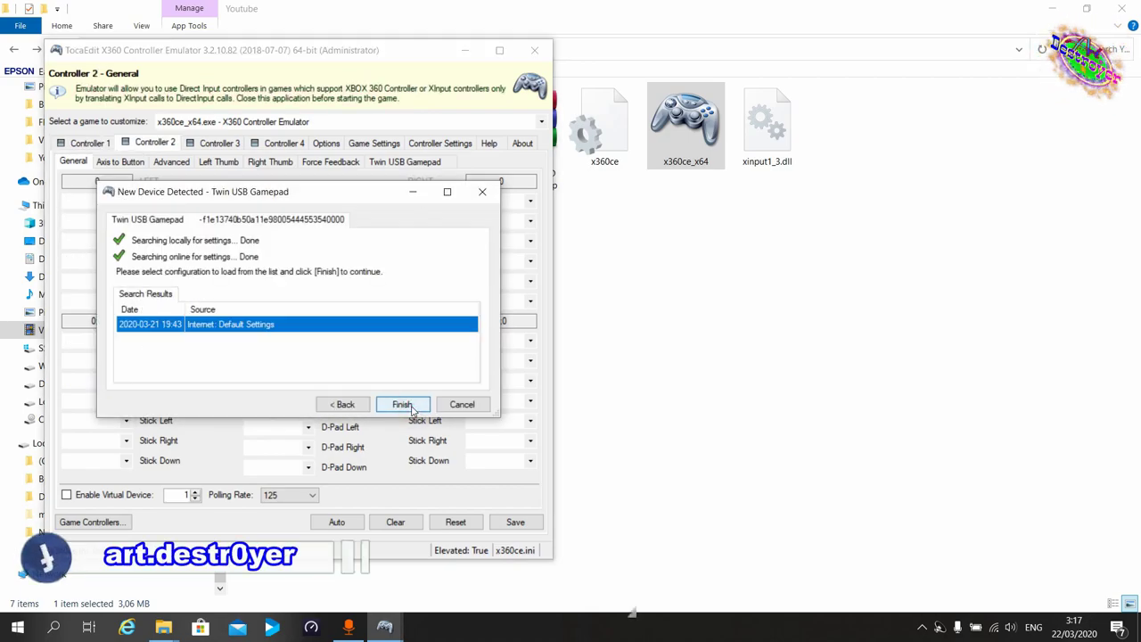
pyautogui.click(402, 405)
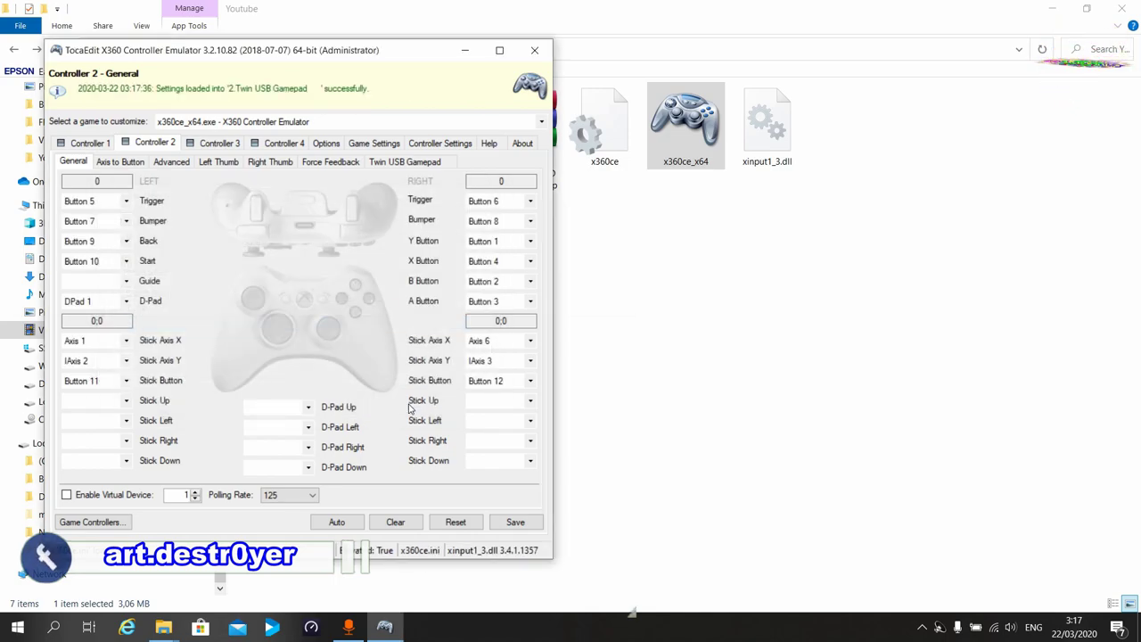
# Save the Controller 1 mapping and close the emulator.
pyautogui.click(86, 146)
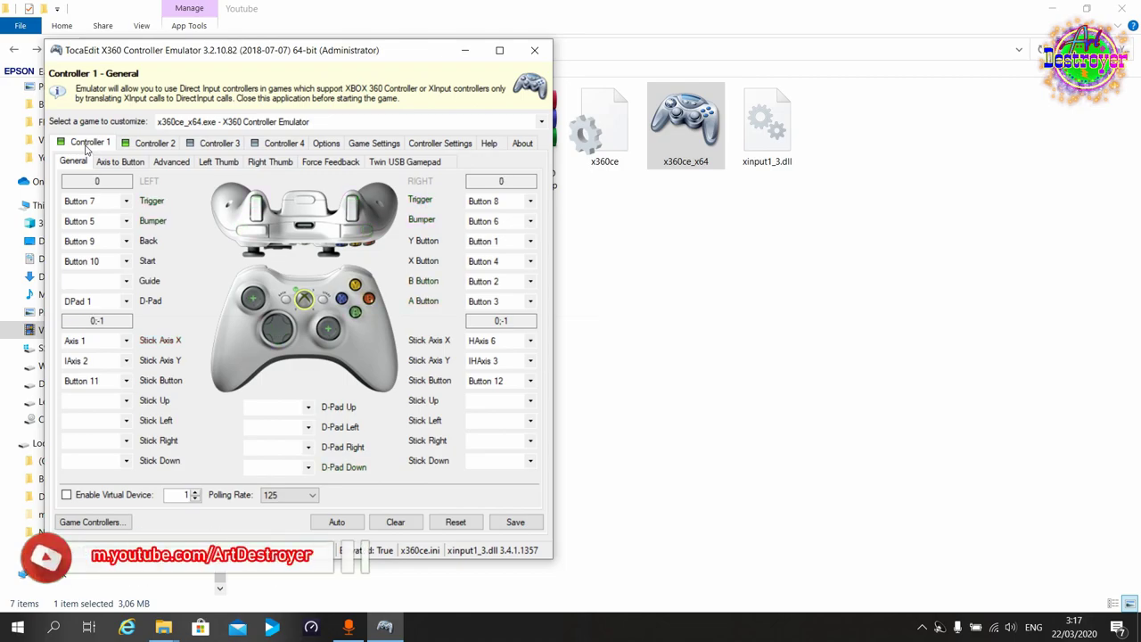
pyautogui.click(510, 524)
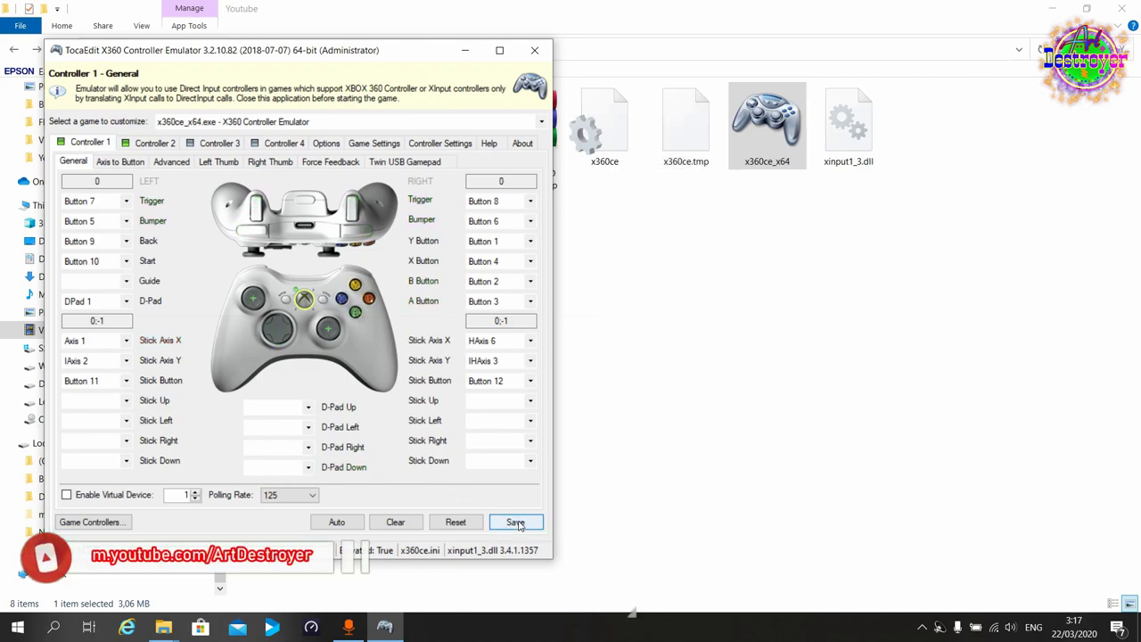
pyautogui.click(534, 50)
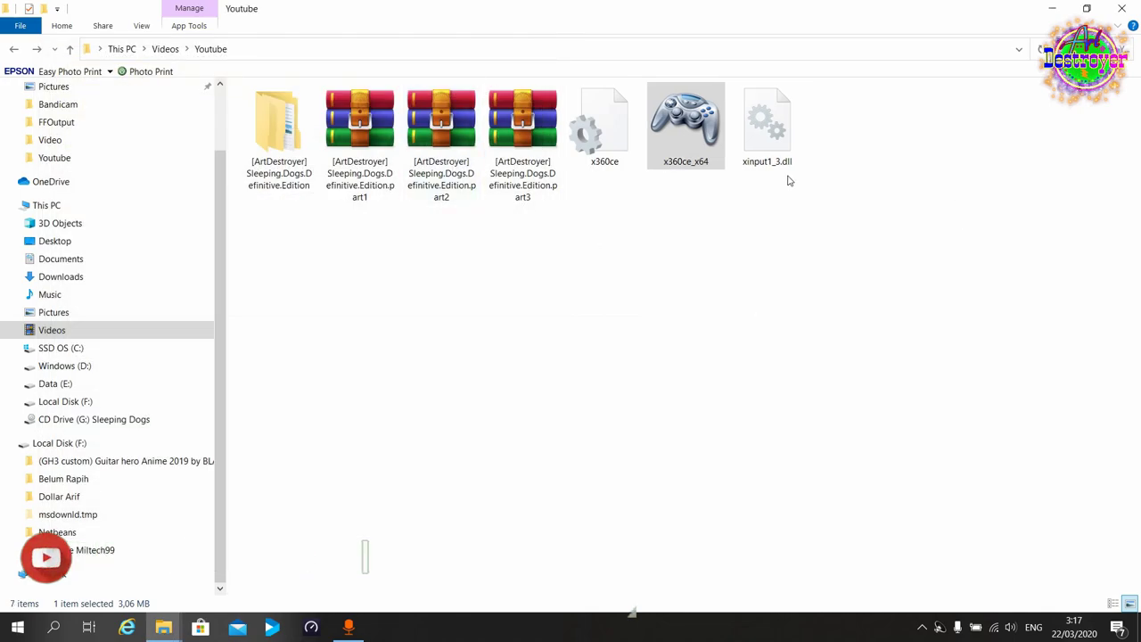
# Edit xinput1_3.dll's name in place, inserting 9_ and changing 3 to 0, giving xinput9_1_0.dll.
pyautogui.rightClick(761, 159)
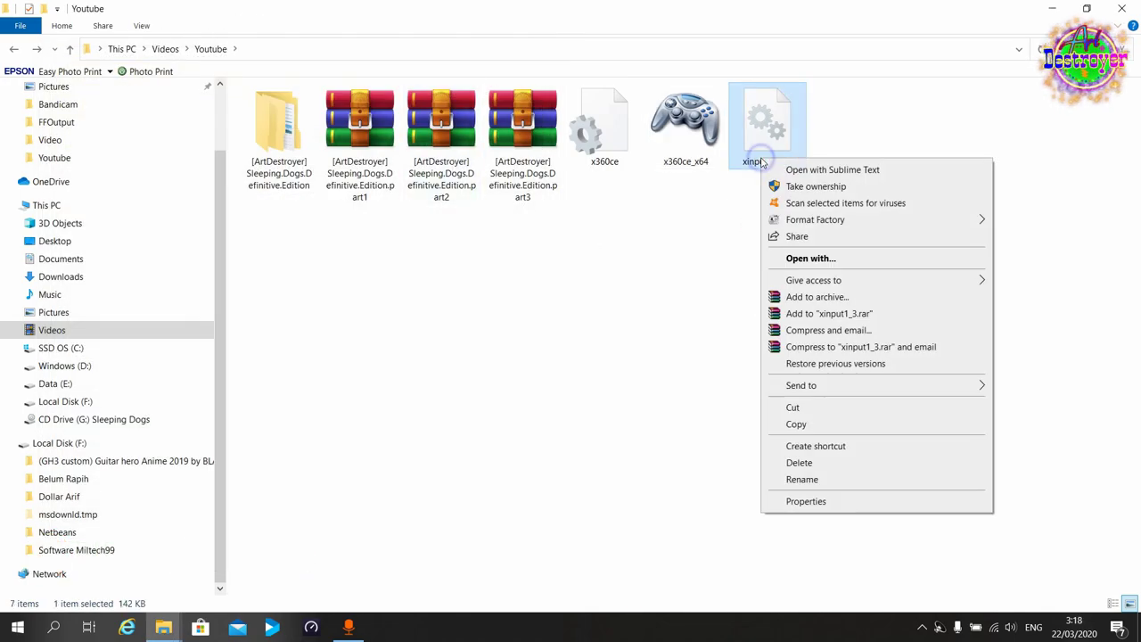
pyautogui.click(800, 479)
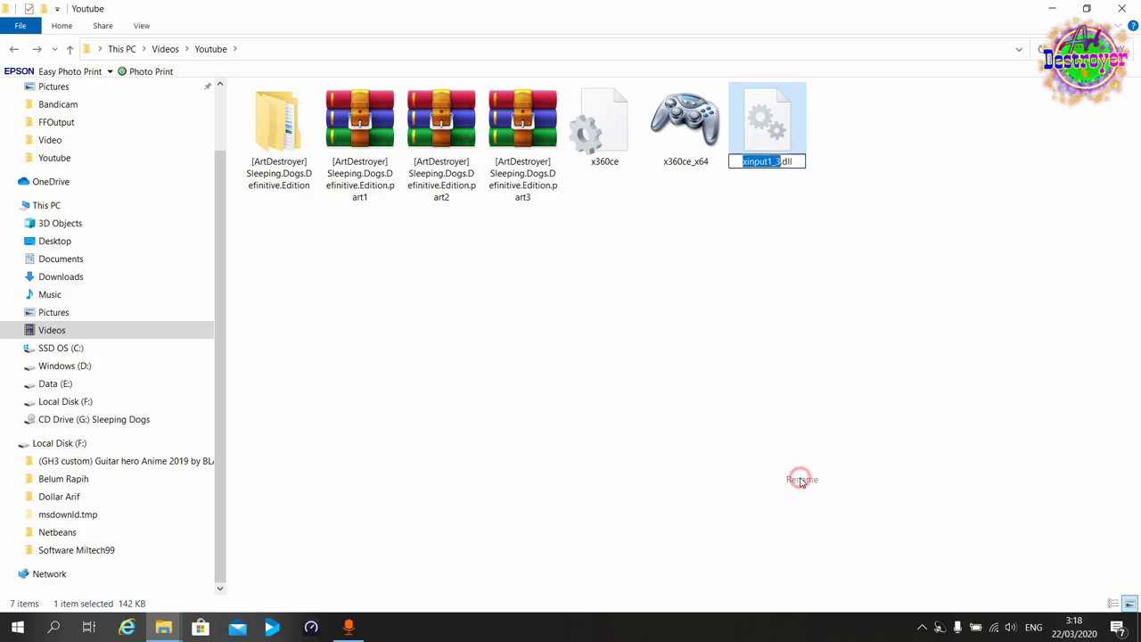
pyautogui.click(775, 162)
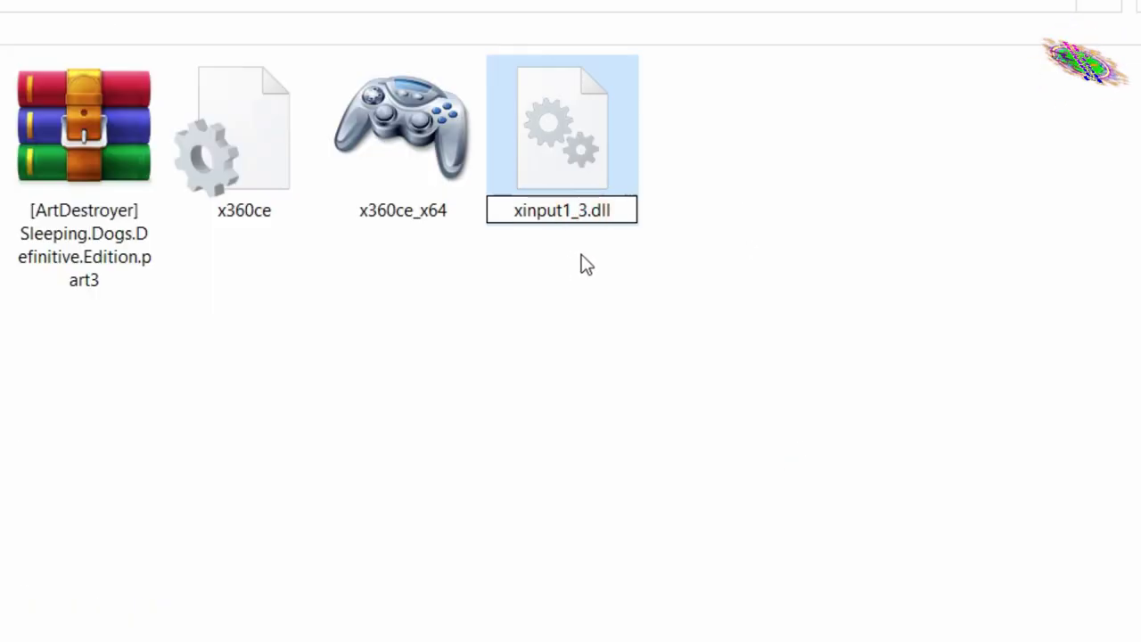
pyautogui.press('Left')
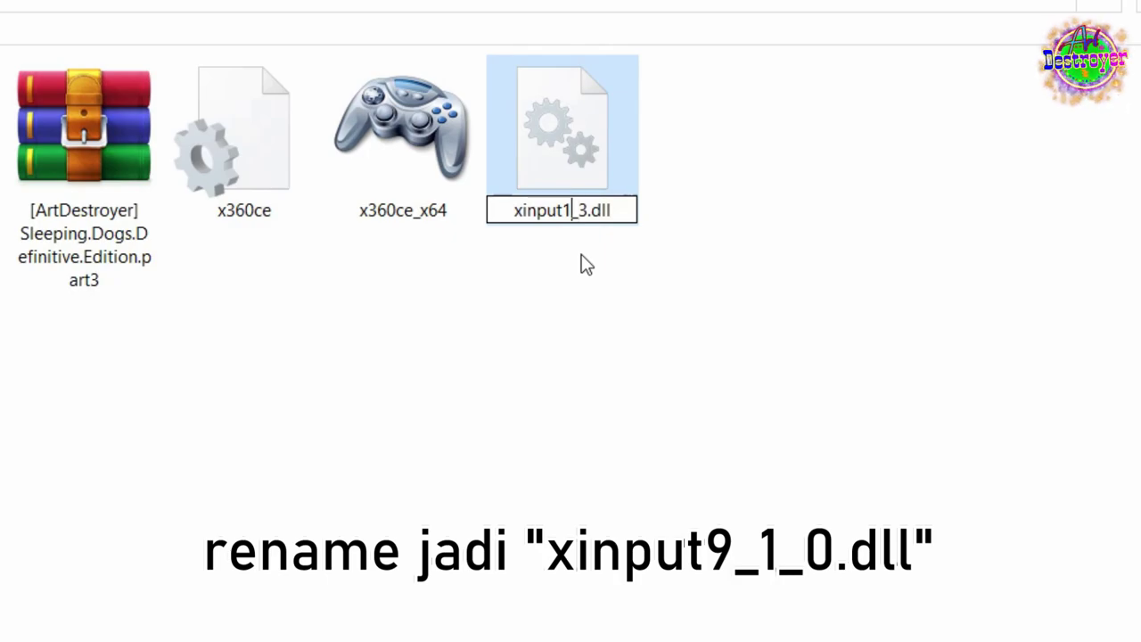
pyautogui.press('Left')
pyautogui.write('9')
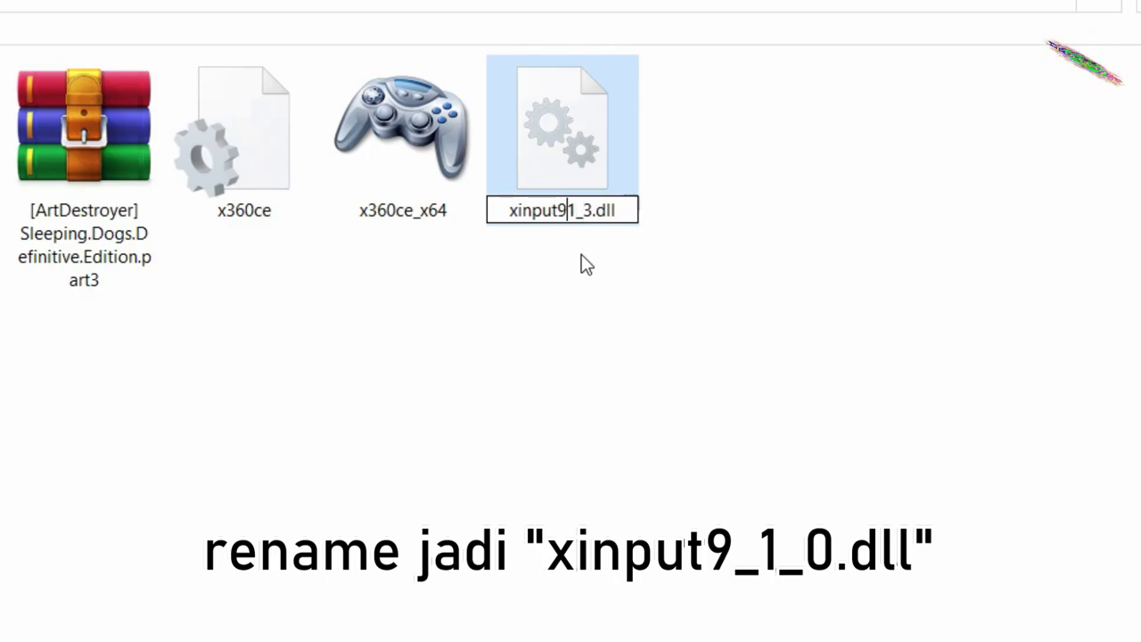
pyautogui.write('_')
pyautogui.press('Right')
pyautogui.press('Right')
pyautogui.press('BackSpace')
pyautogui.write('0')
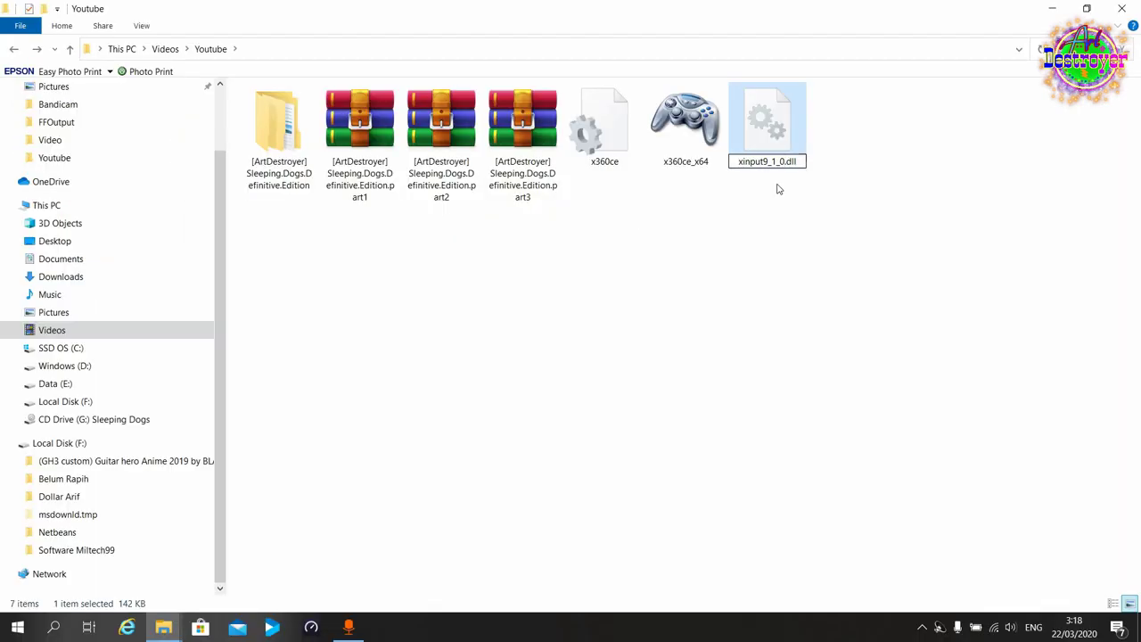
pyautogui.press('Return')
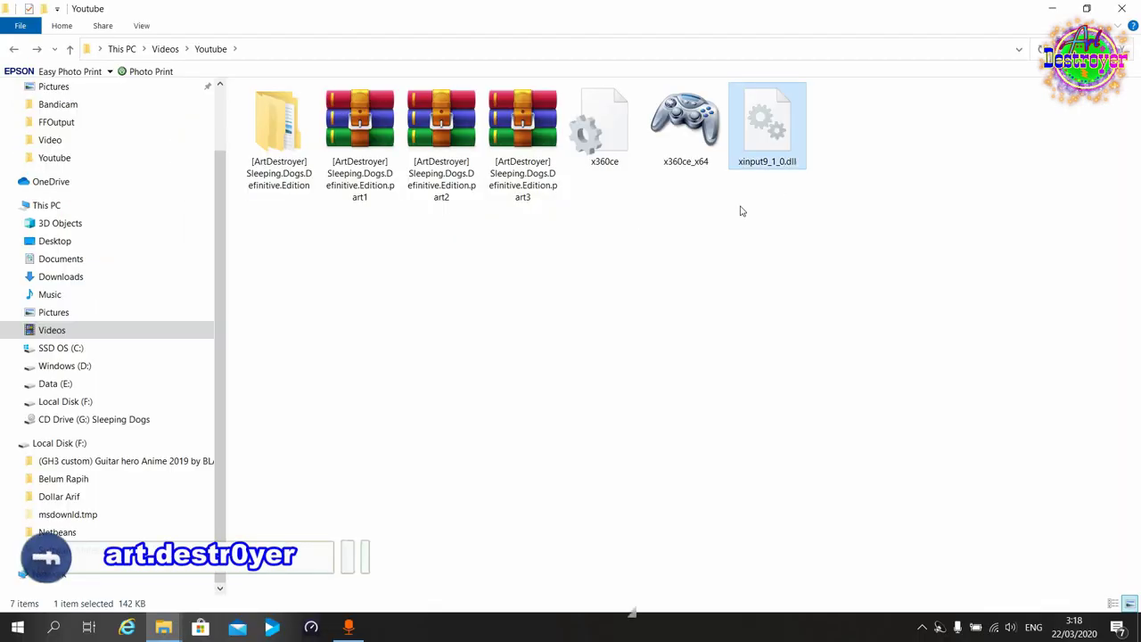
# Copy x360ce, x360ce_x64 and xinput9_1_0.dll from the Youtube folder.
pyautogui.moveTo(599, 188); pyautogui.dragTo(789, 117)
pyautogui.rightClick(789, 118)
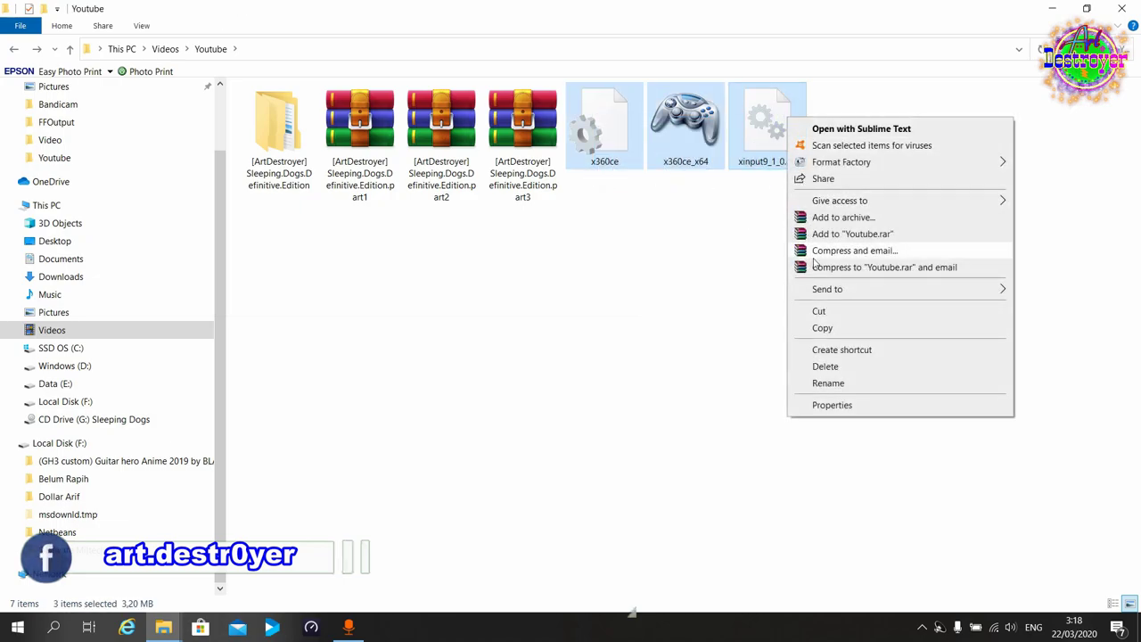
pyautogui.click(854, 329)
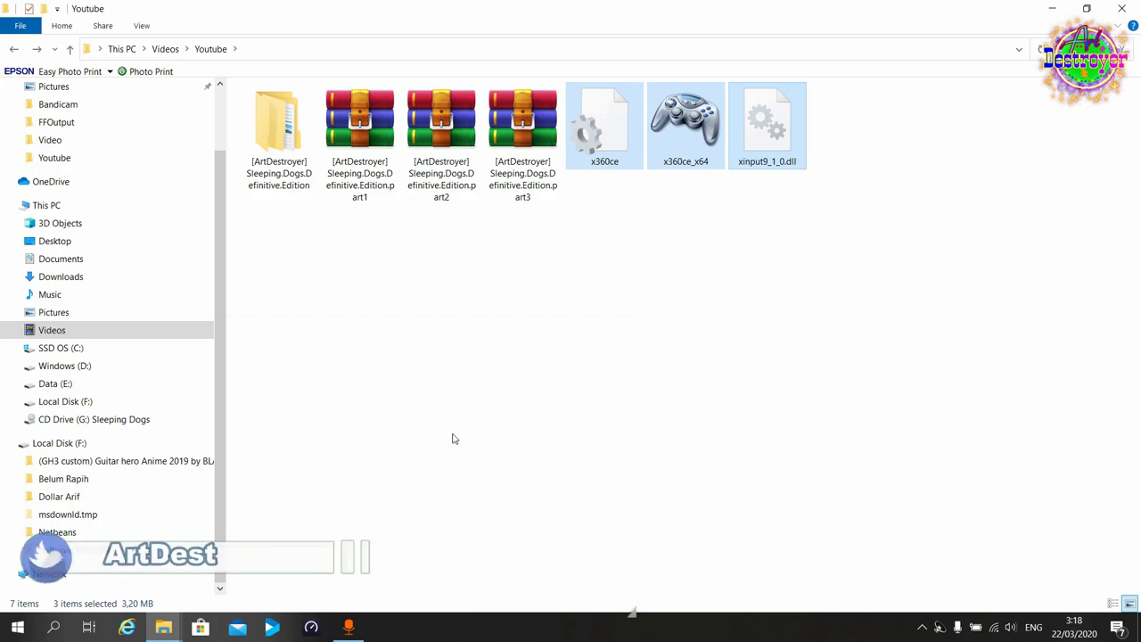
# Paste the three files into the Sleeping Dogs Definitive Edition folder with admin permission.
pyautogui.click(163, 627)
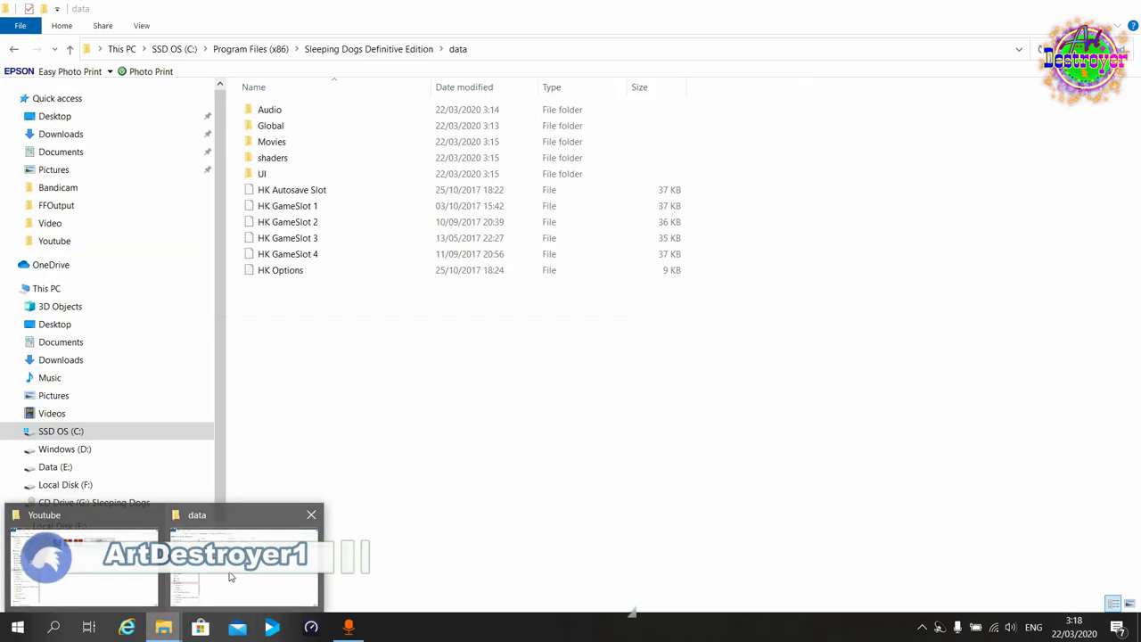
pyautogui.click(229, 576)
pyautogui.click(362, 49)
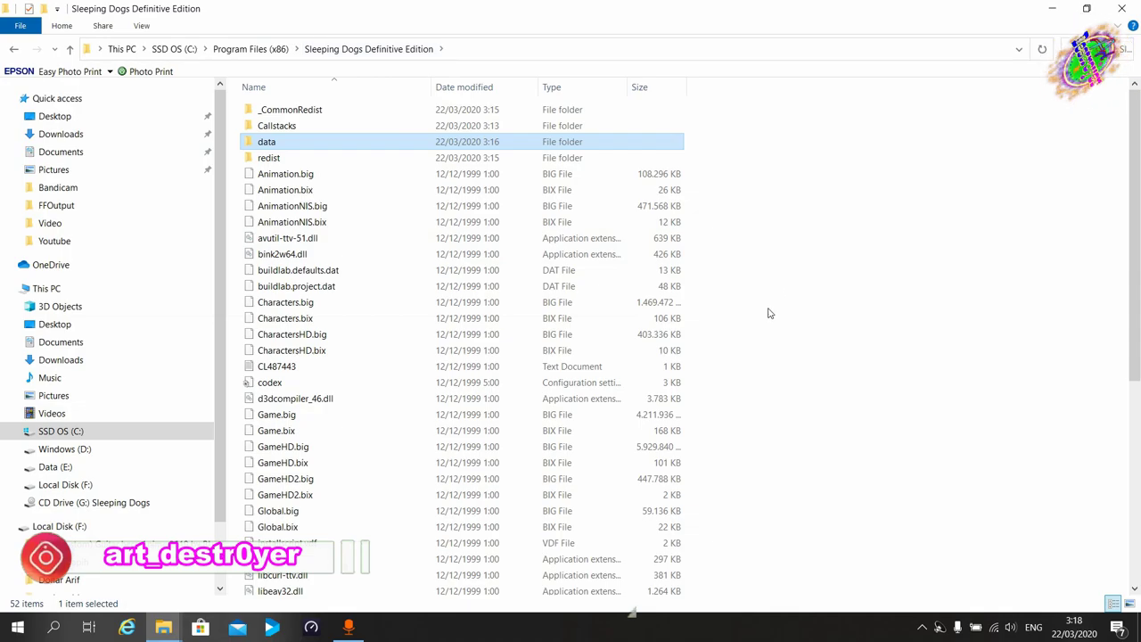
pyautogui.rightClick(783, 261)
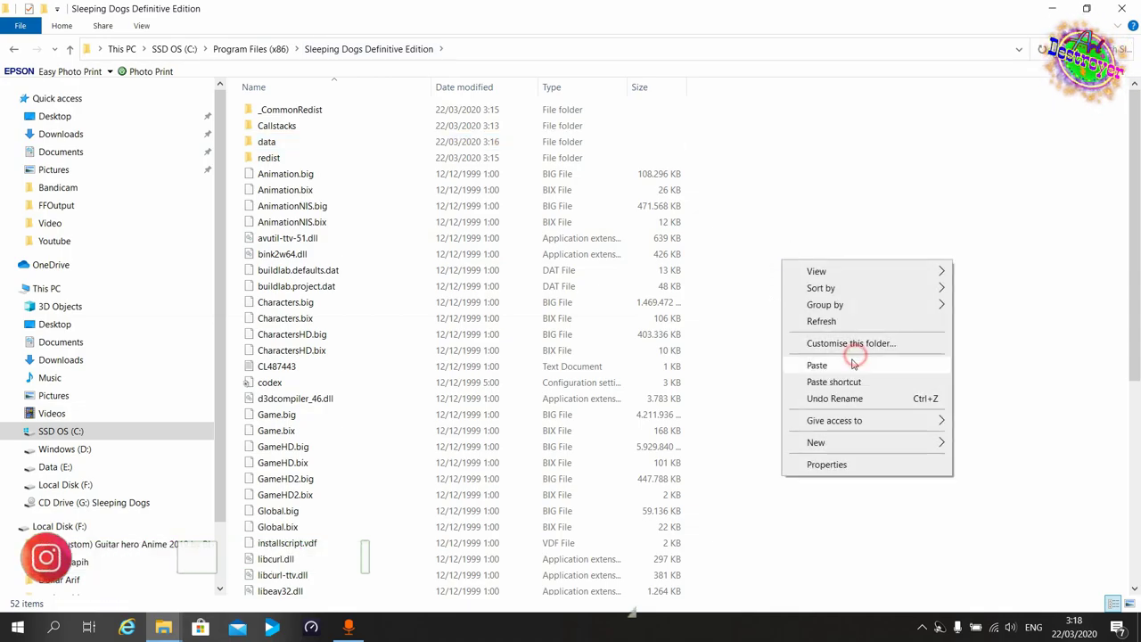
pyautogui.click(854, 364)
pyautogui.click(533, 273)
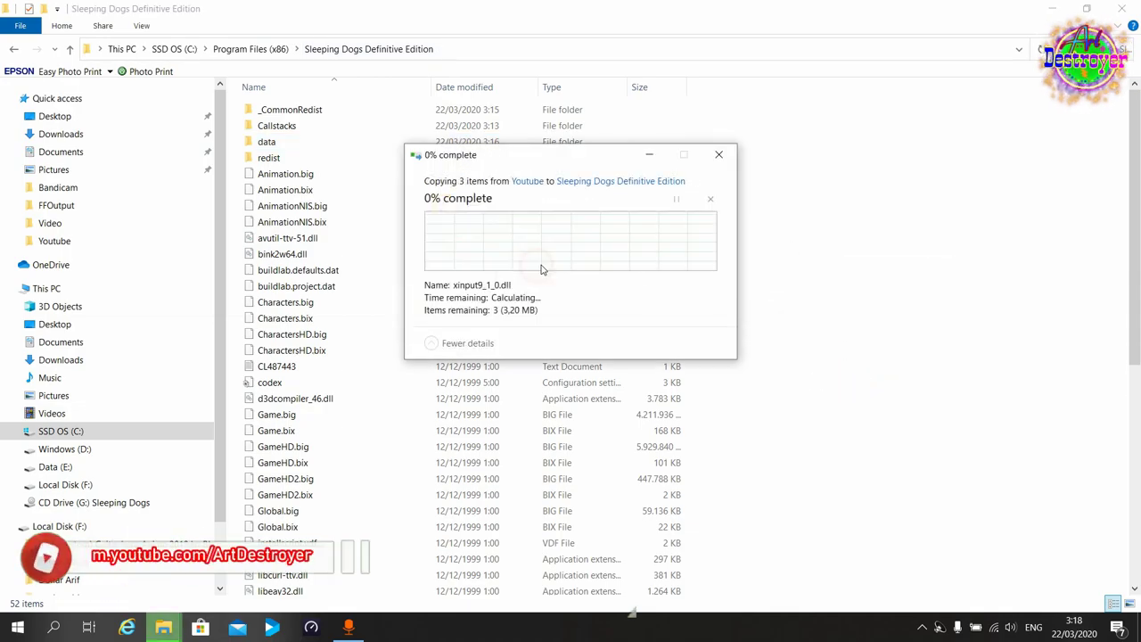
pyautogui.click(981, 421)
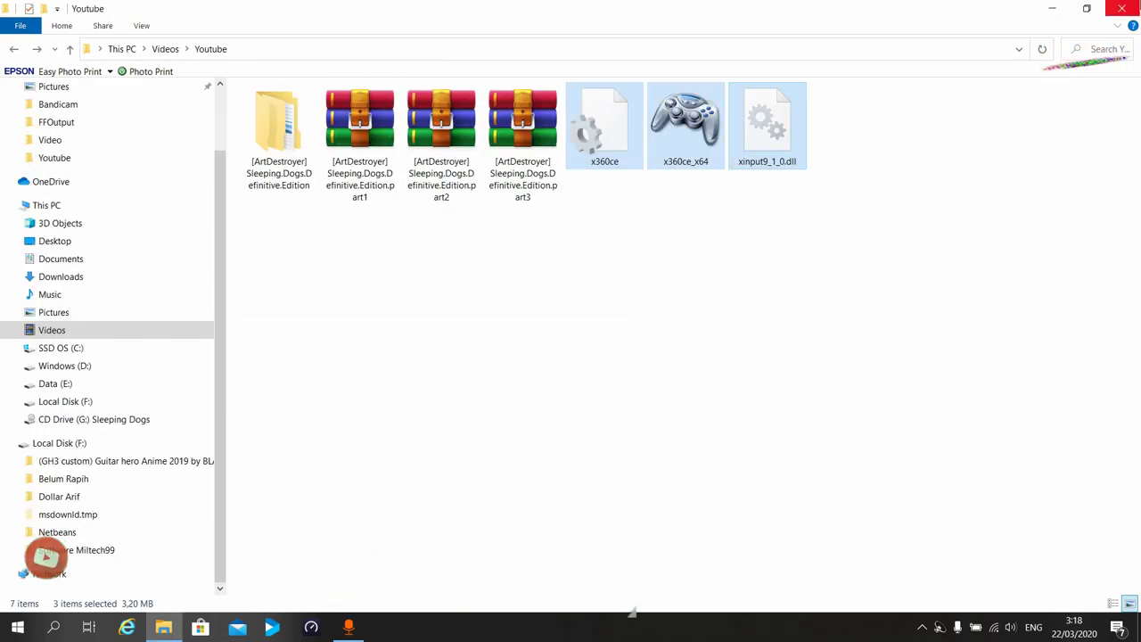
pyautogui.click(164, 627)
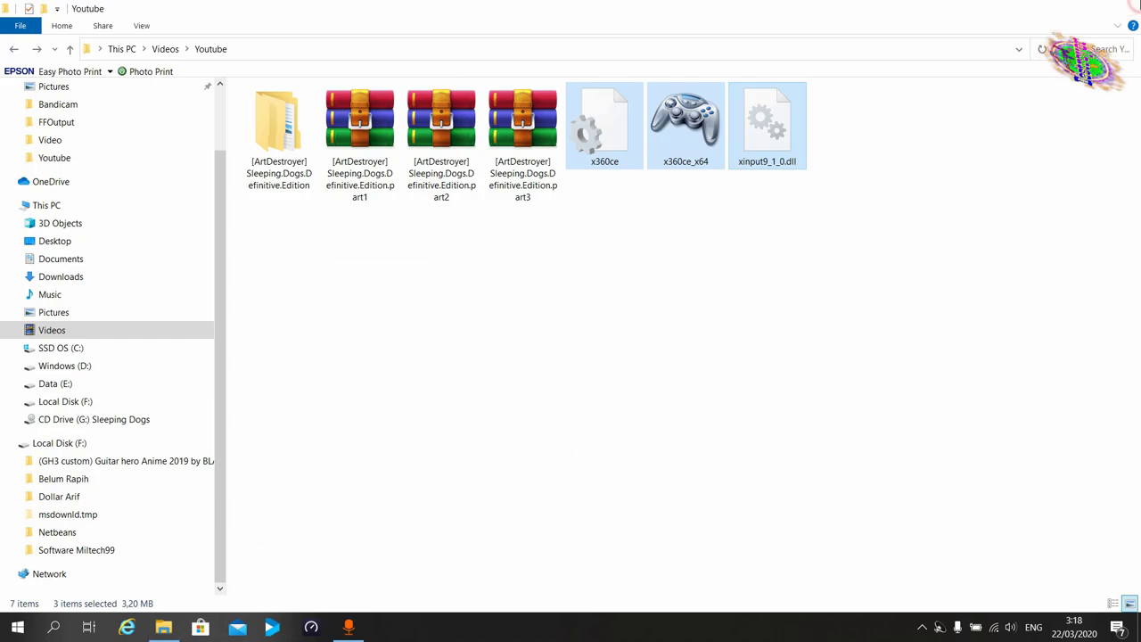
# Launch Sleeping Dogs Definitive Edition from its desktop shortcut.
pyautogui.click(373, 392)
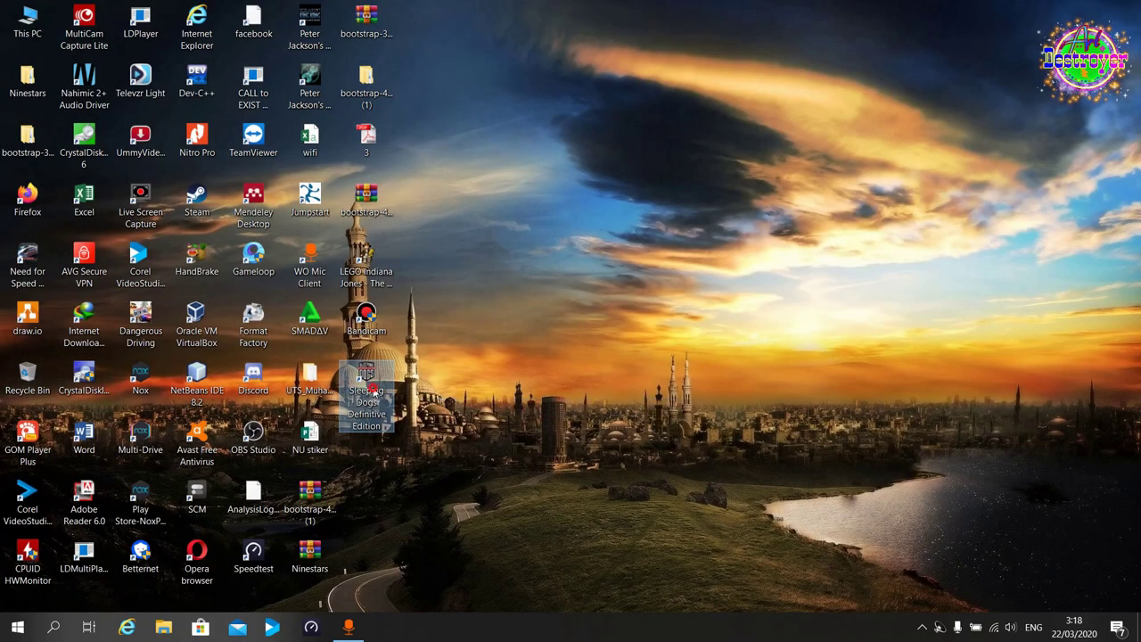
pyautogui.doubleClick(374, 392)
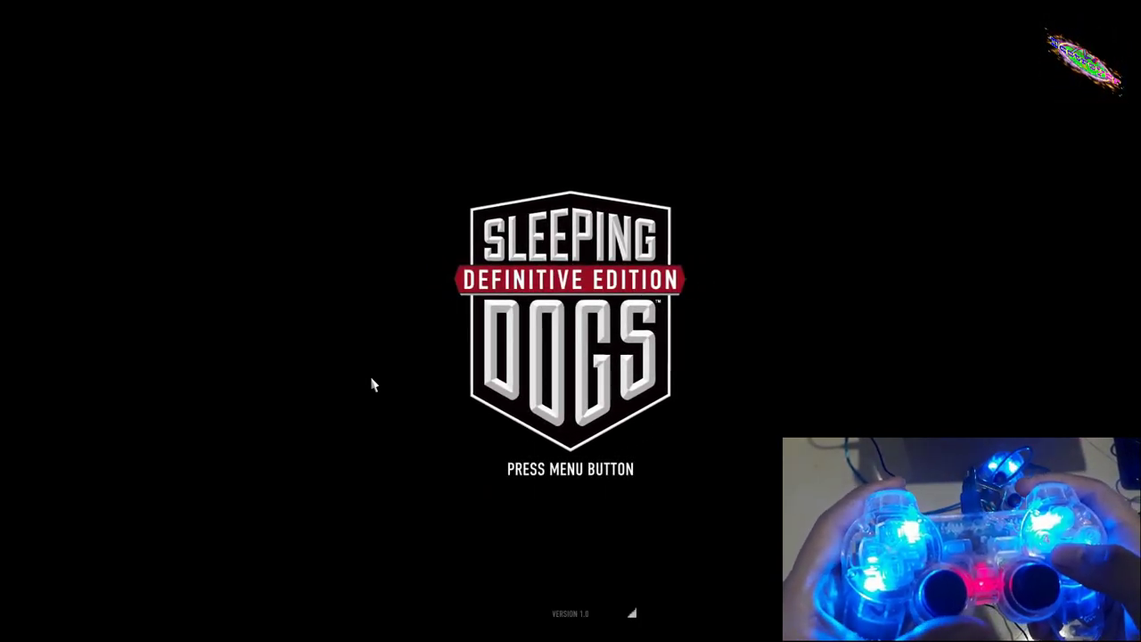
# Pass the title screen, autosave notice and Social Hub message, then choose Continue Game.
pyautogui.press('Return')
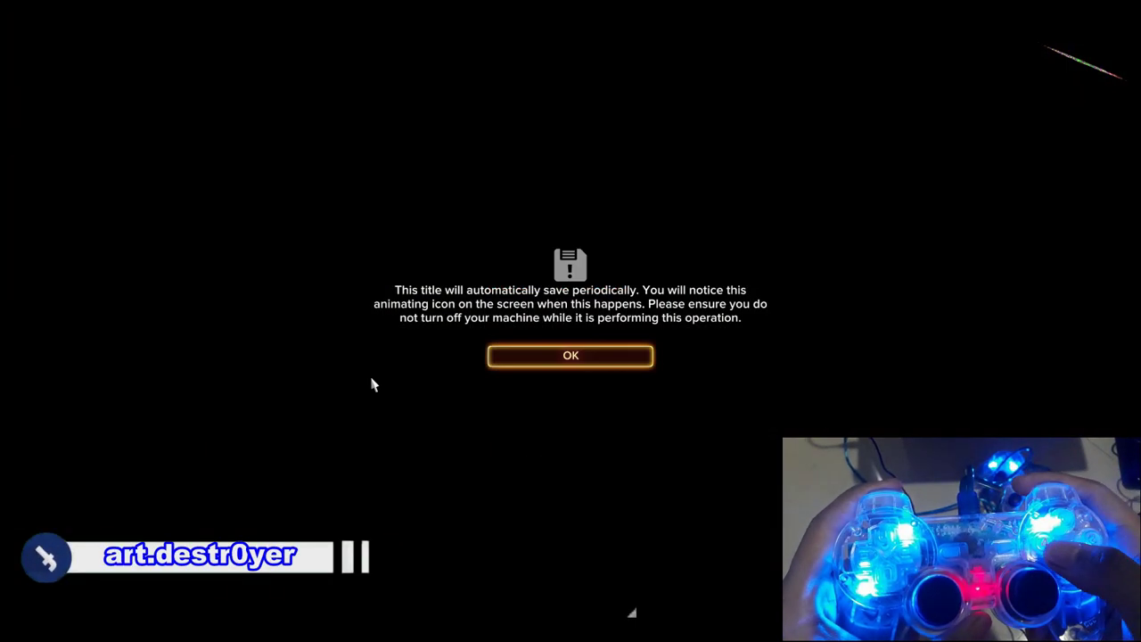
pyautogui.press('Return')
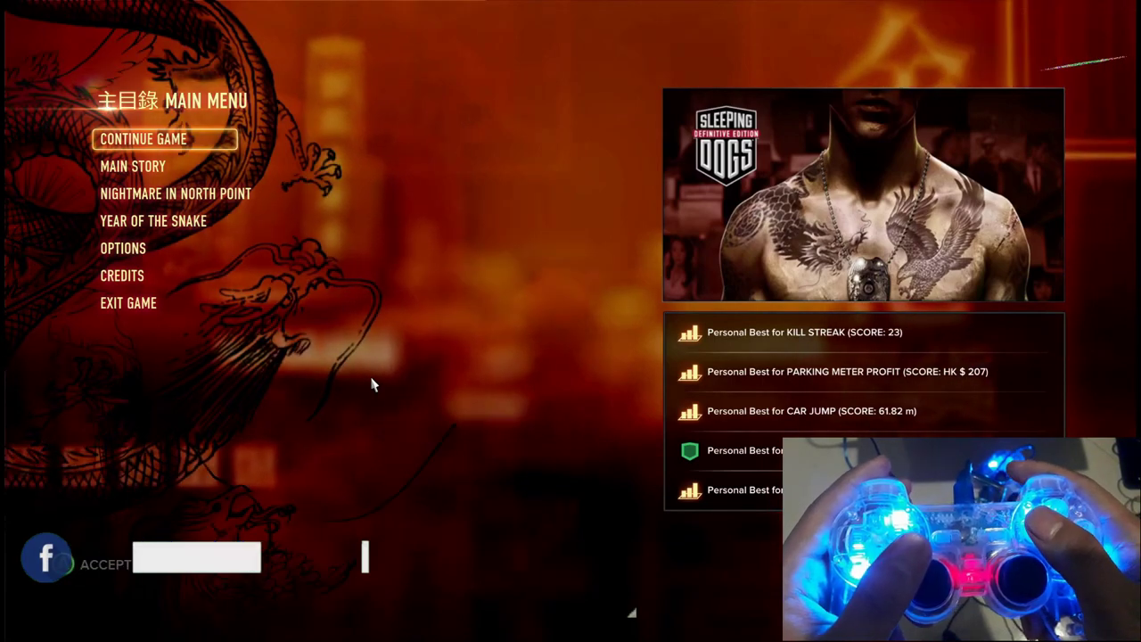
pyautogui.press('Return')
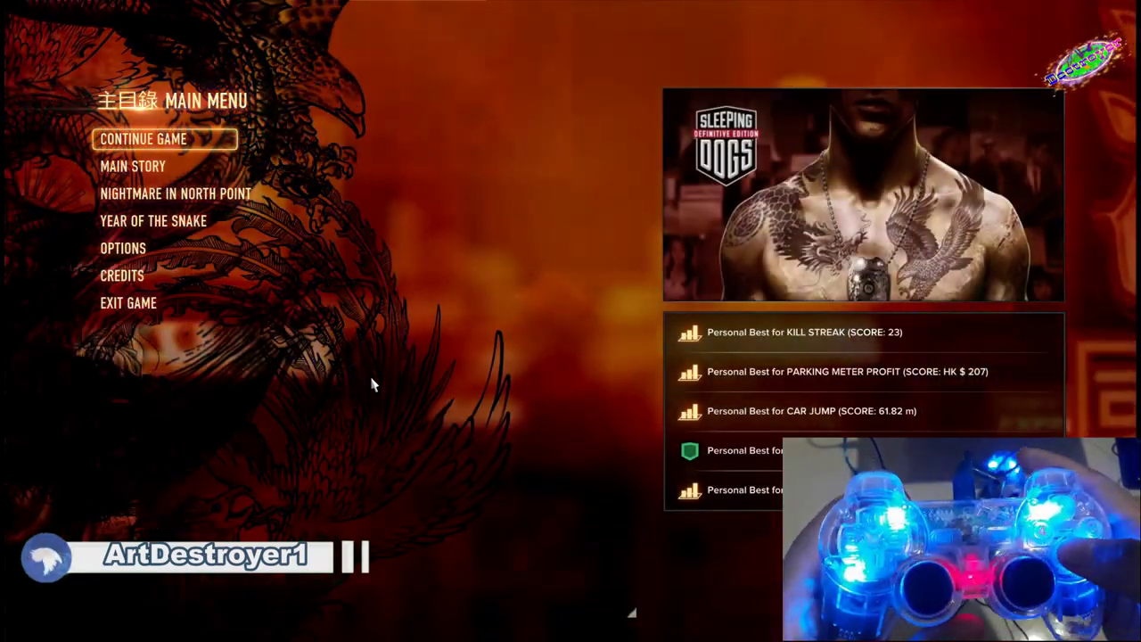
pyautogui.press('Return')
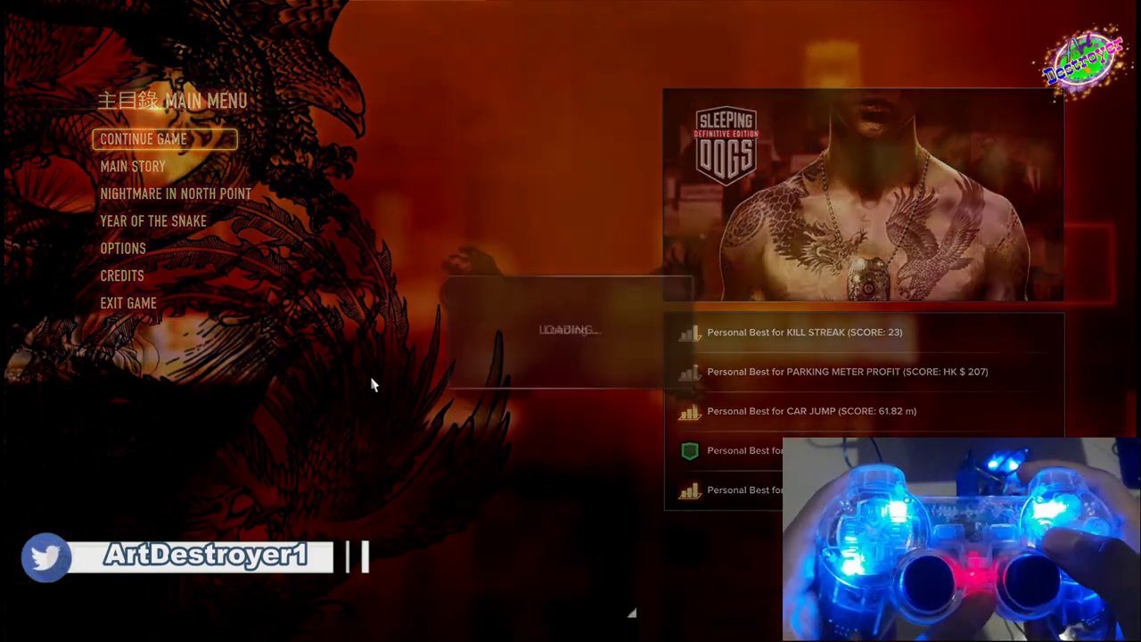